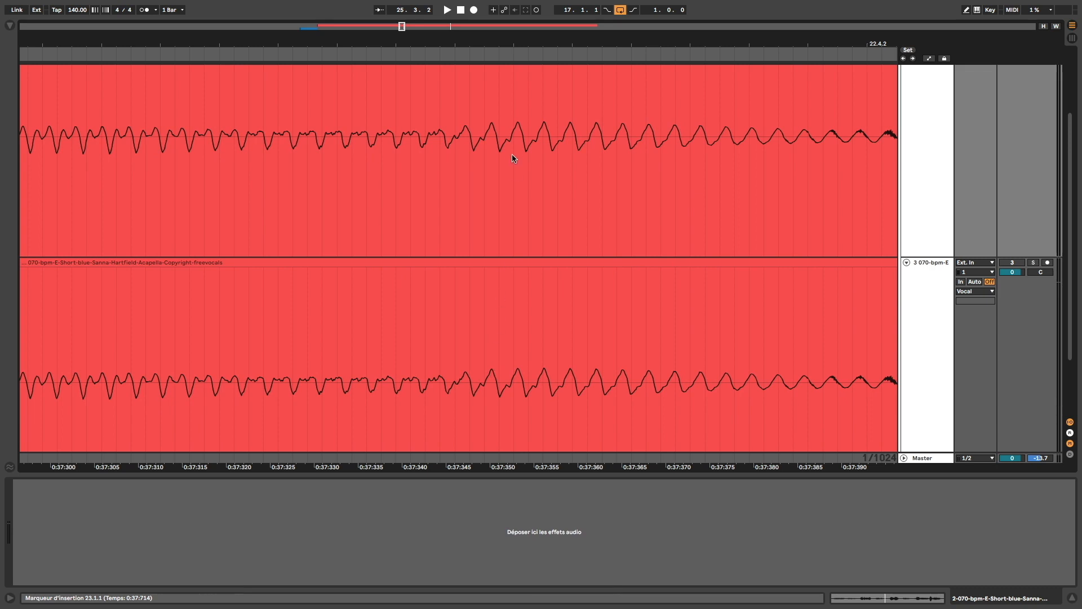
# - Select the lower vocal track and play the two duplicated vocal tracks together
pyautogui.scroll(1, 496, 405)
pyautogui.click(514, 383)
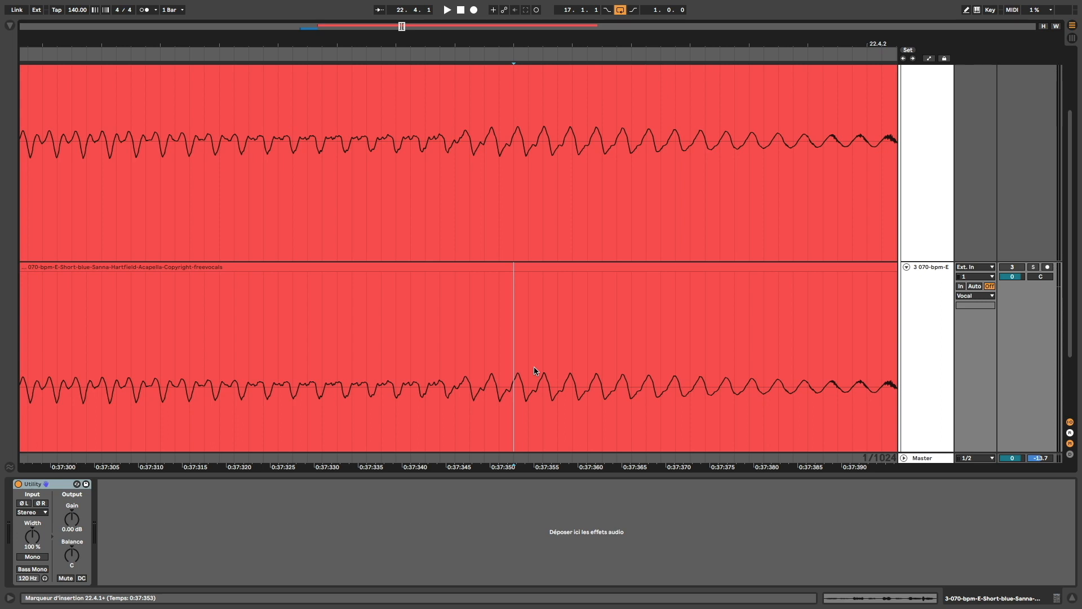
pyautogui.scroll(-10, 476, 380)
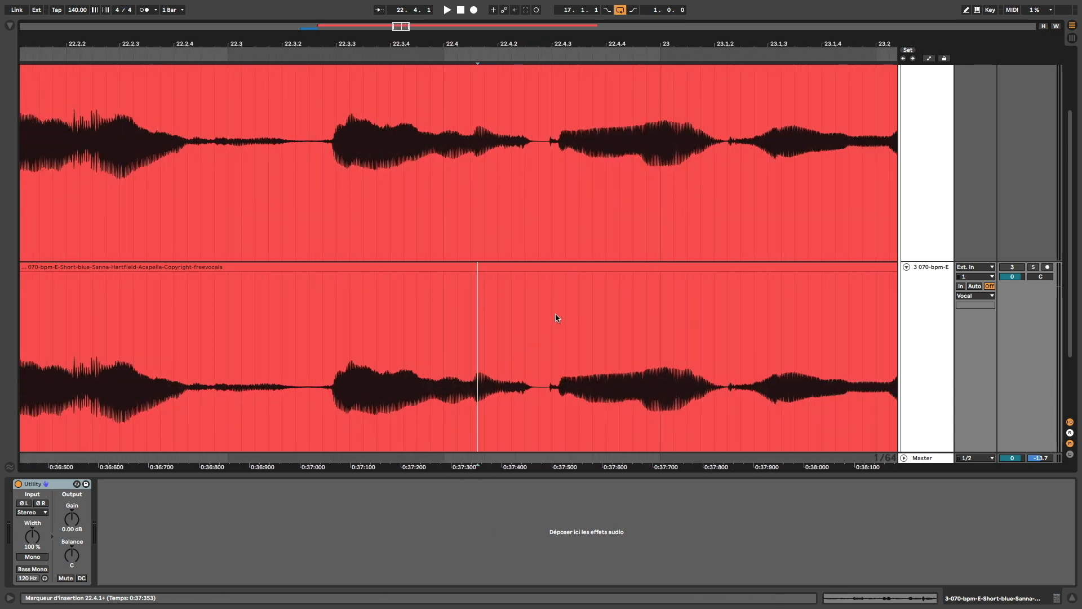
pyautogui.scroll(-15, 556, 317)
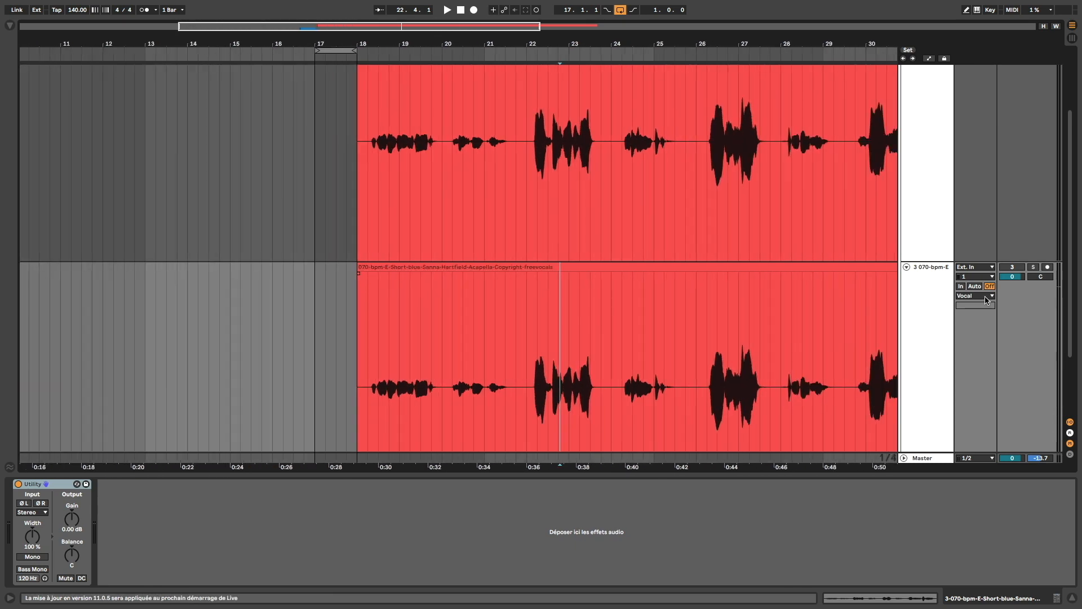
pyautogui.press('space')
pyautogui.scroll(-10, 727, 325)
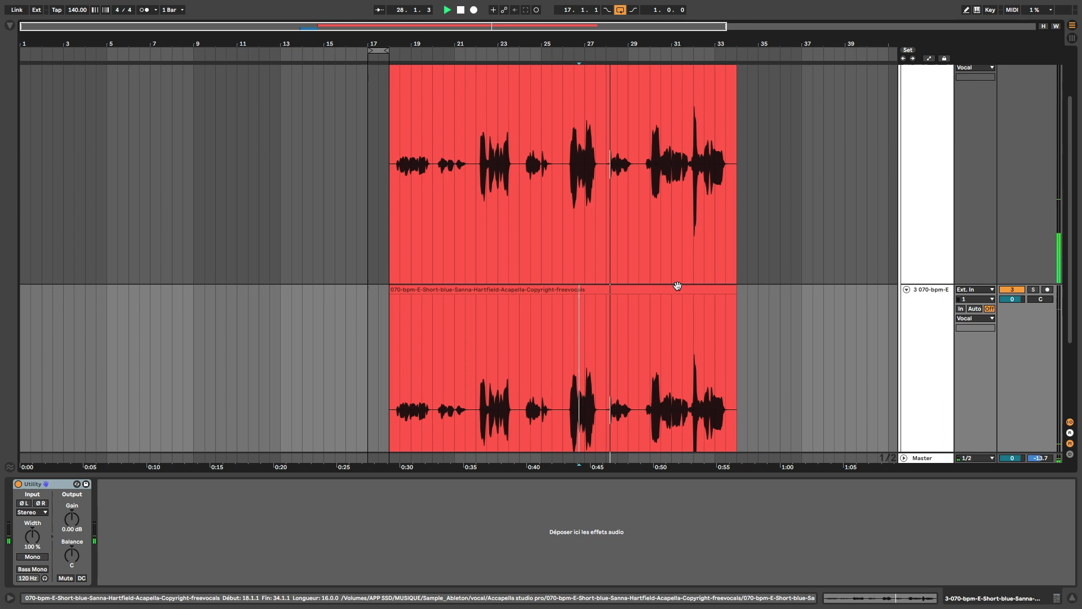
pyautogui.press('space')
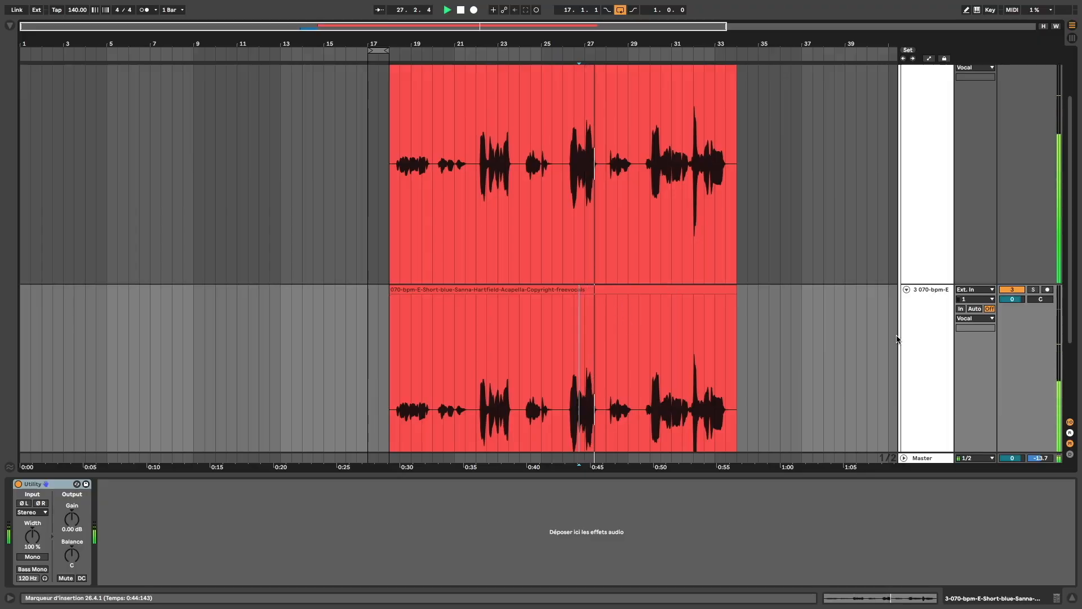
# - Invert the phase of both the left and right channels in the lower vocal track's Utility and play the vocals from 22.3.1
pyautogui.click(919, 326)
pyautogui.click(31, 490)
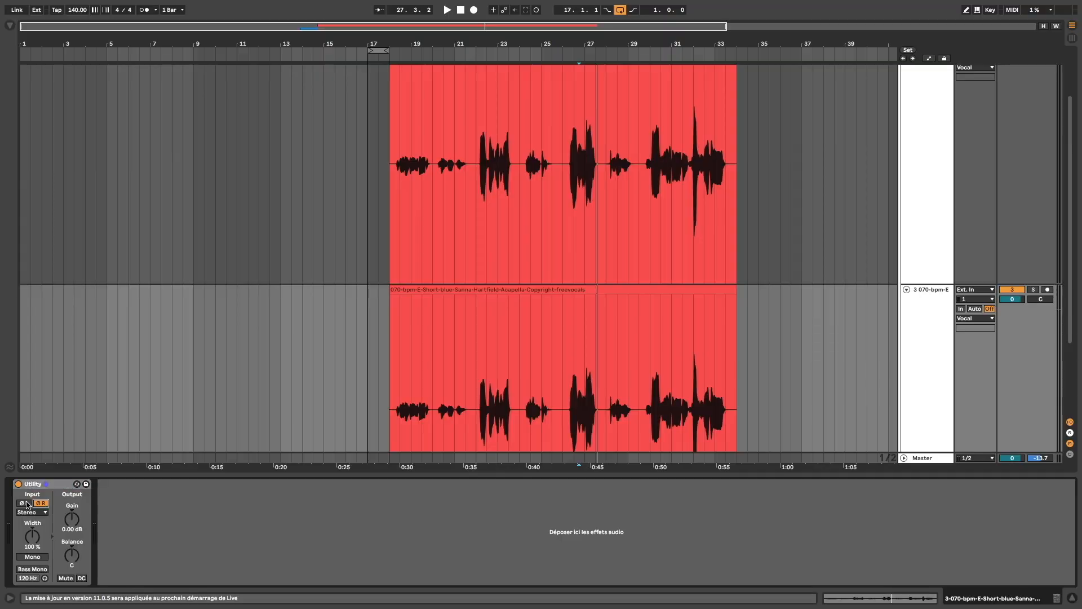
pyautogui.click(443, 333)
pyautogui.press('space')
pyautogui.scroll(-2, 443, 333)
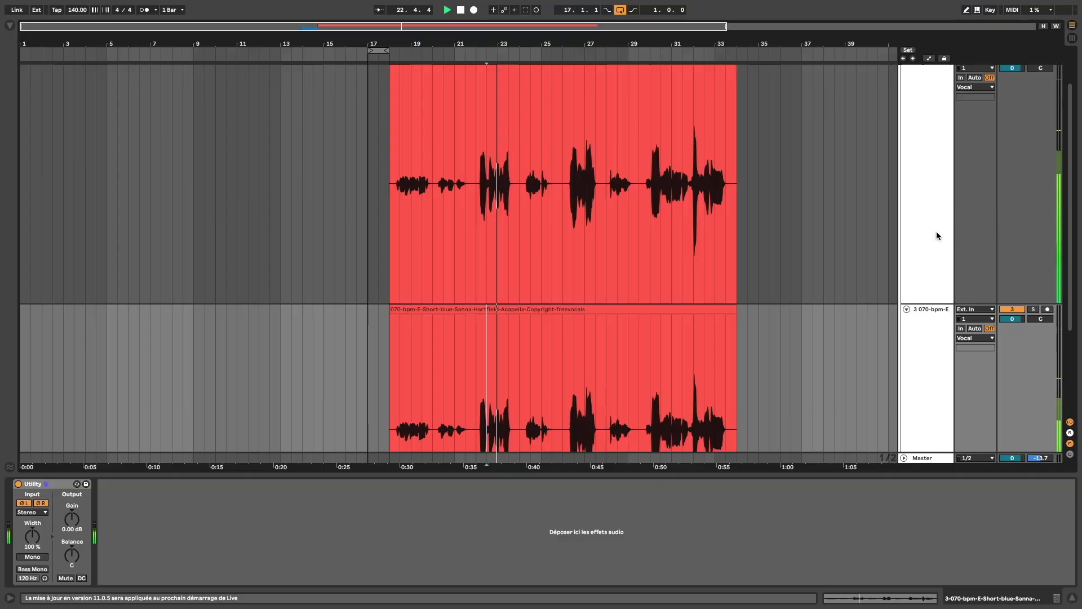
# - Examine the level meters of both vocal tracks and the Vocal group during playback, and stop it
pyautogui.scroll(1, 939, 235)
pyautogui.scroll(-5, 1065, 208)
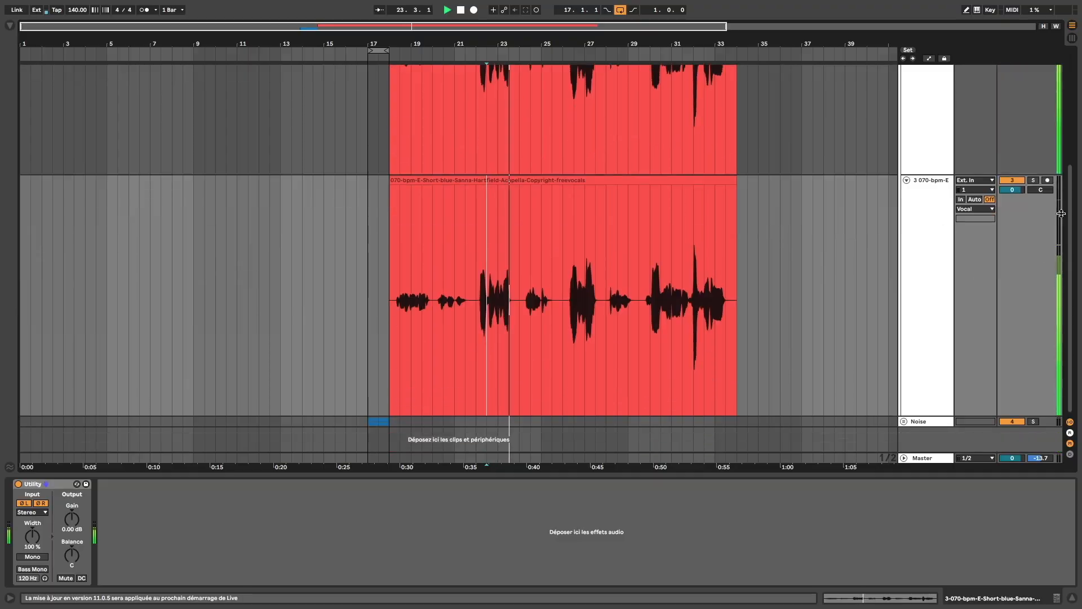
pyautogui.scroll(6, 980, 269)
pyautogui.click(952, 96)
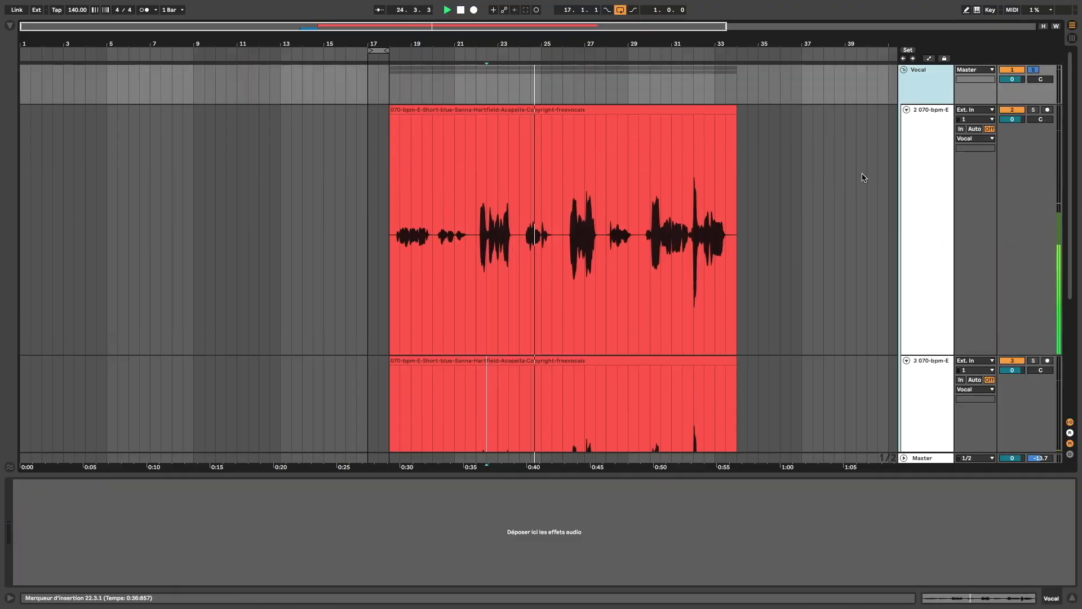
pyautogui.scroll(-3, 542, 284)
pyautogui.press('space')
# - Audition the lower vocal from 22.3.1 with only the left channel phase-inverted in Utility, and switch the inversion off
pyautogui.click(475, 263)
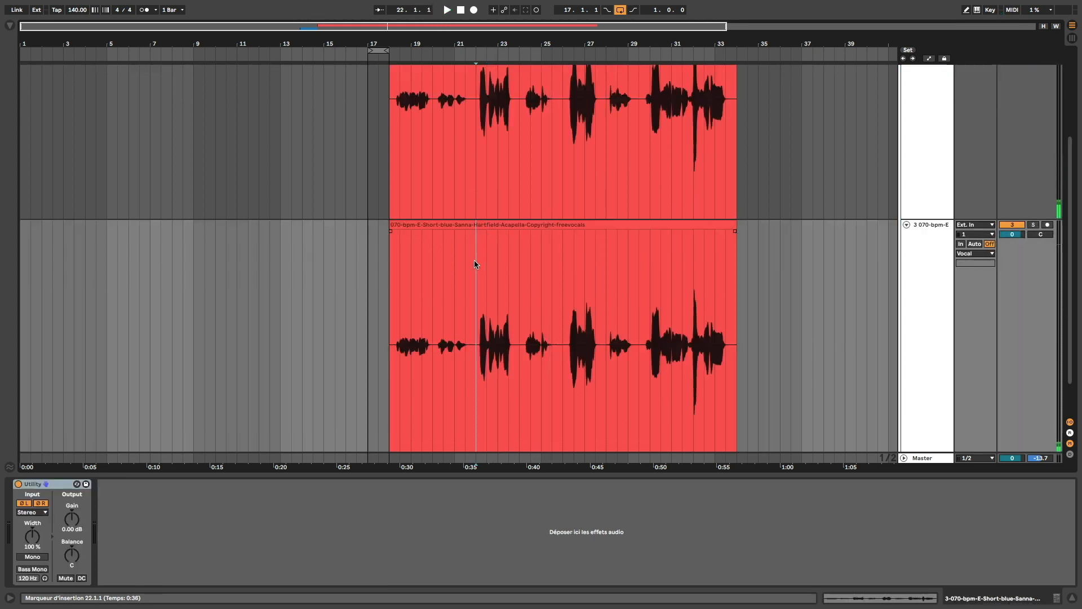
pyautogui.click(41, 504)
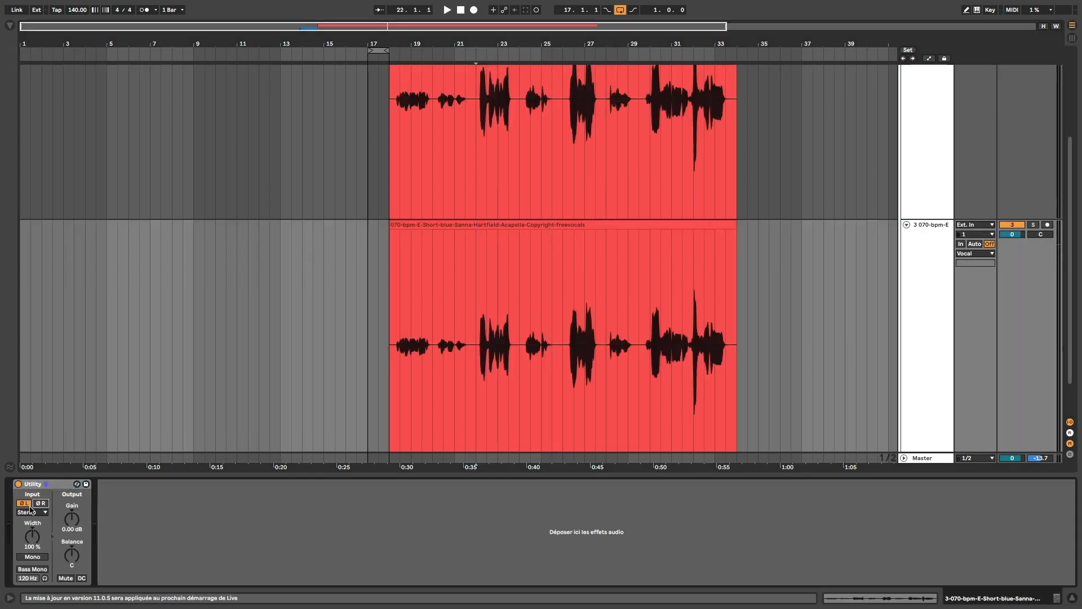
pyautogui.click(487, 300)
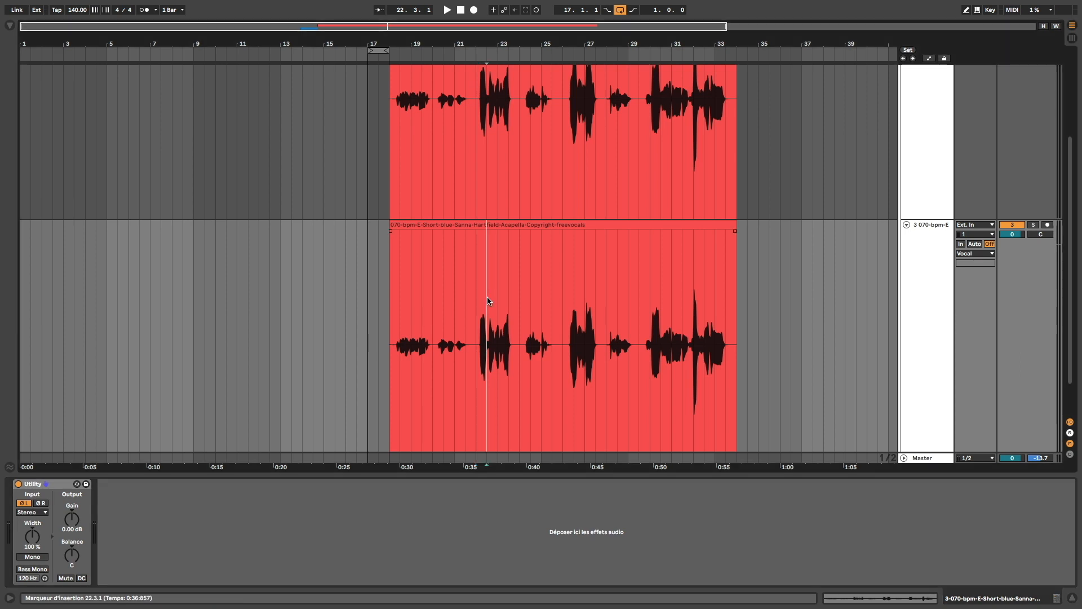
pyautogui.press('space')
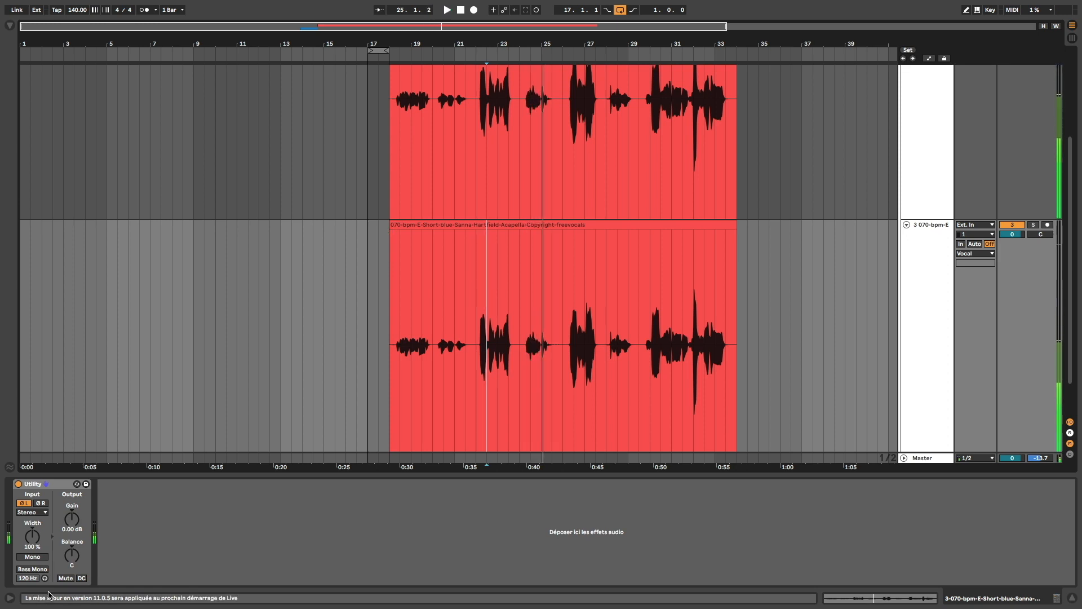
pyautogui.click(23, 503)
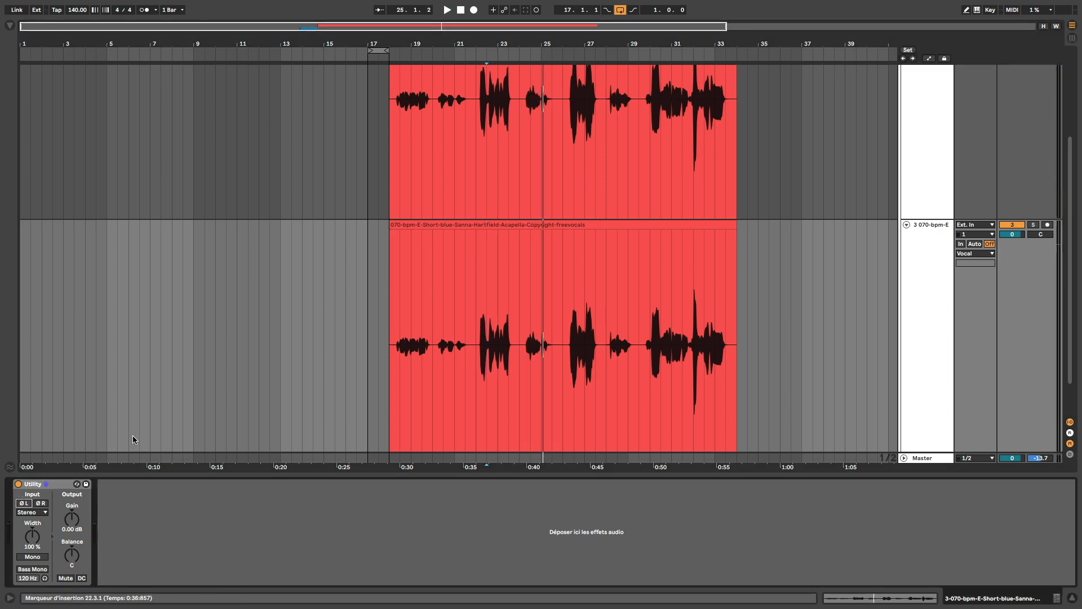
# - Fold the Vocal group and play the soloed Noise group from bar 17
pyautogui.scroll(1, 431, 249)
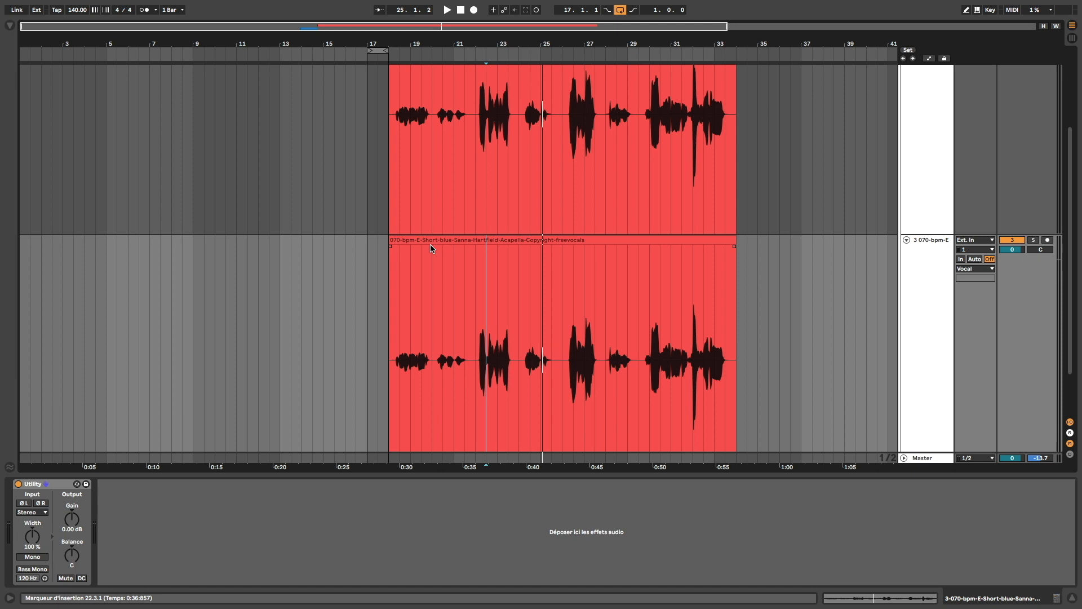
pyautogui.scroll(8, 517, 231)
pyautogui.click(911, 145)
pyautogui.click(913, 79)
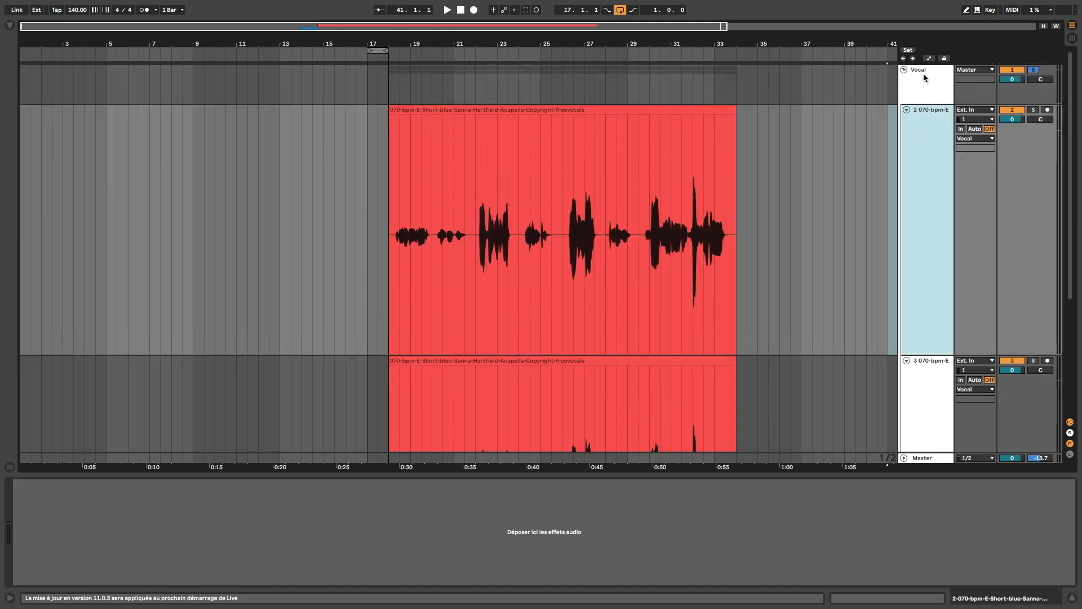
pyautogui.click(904, 71)
pyautogui.click(365, 82)
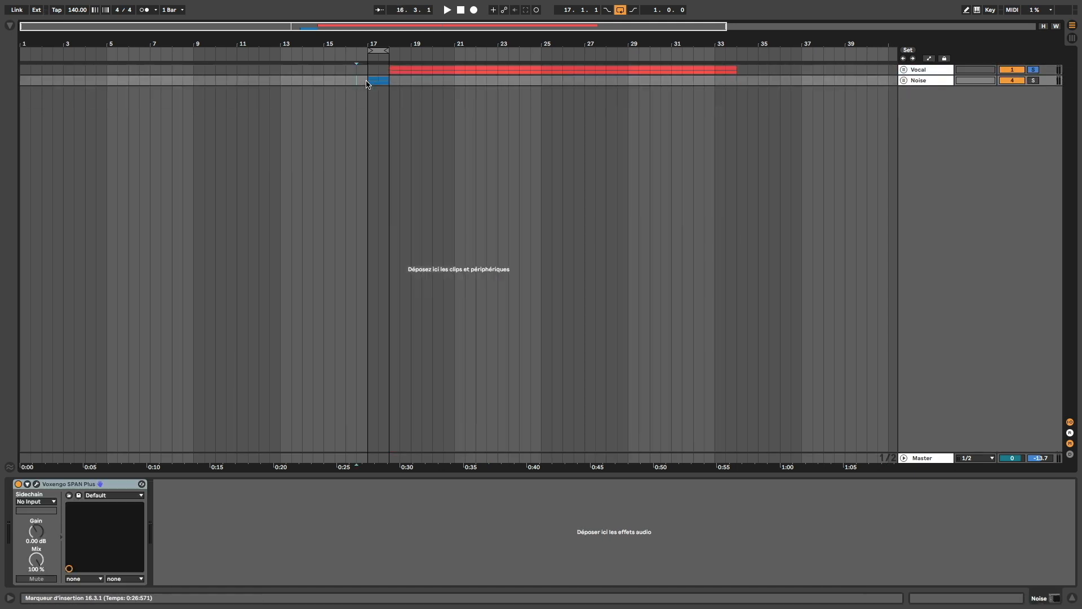
pyautogui.click(925, 83)
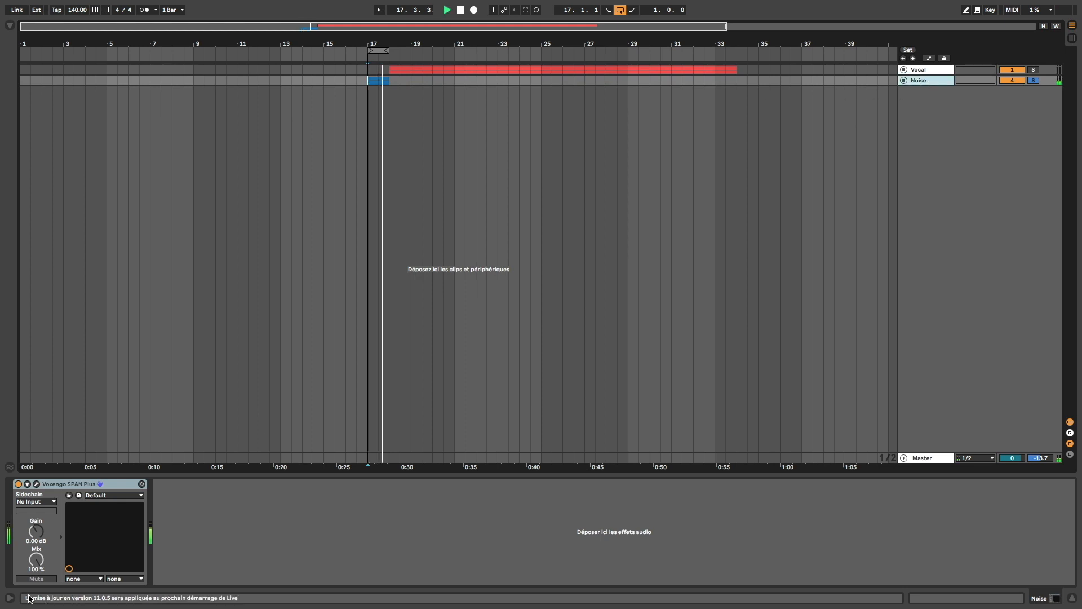
# - Open the Noise group's SPAN Plus analyser and examine the spectrum while playing with both noise tracks active
pyautogui.click(36, 484)
pyautogui.moveTo(572, 158); pyautogui.dragTo(690, 96)
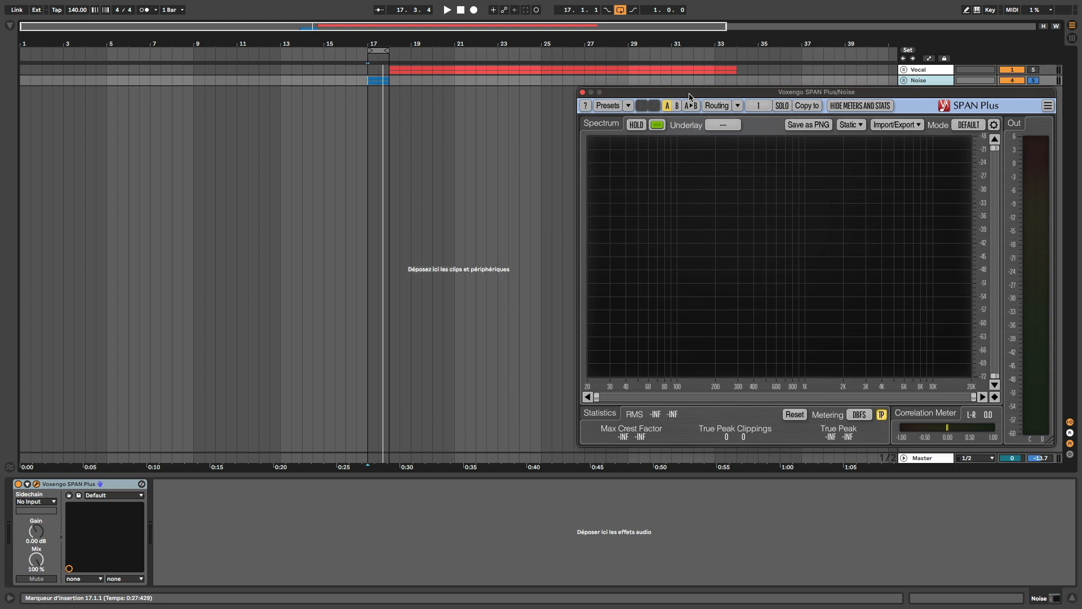
pyautogui.press('space')
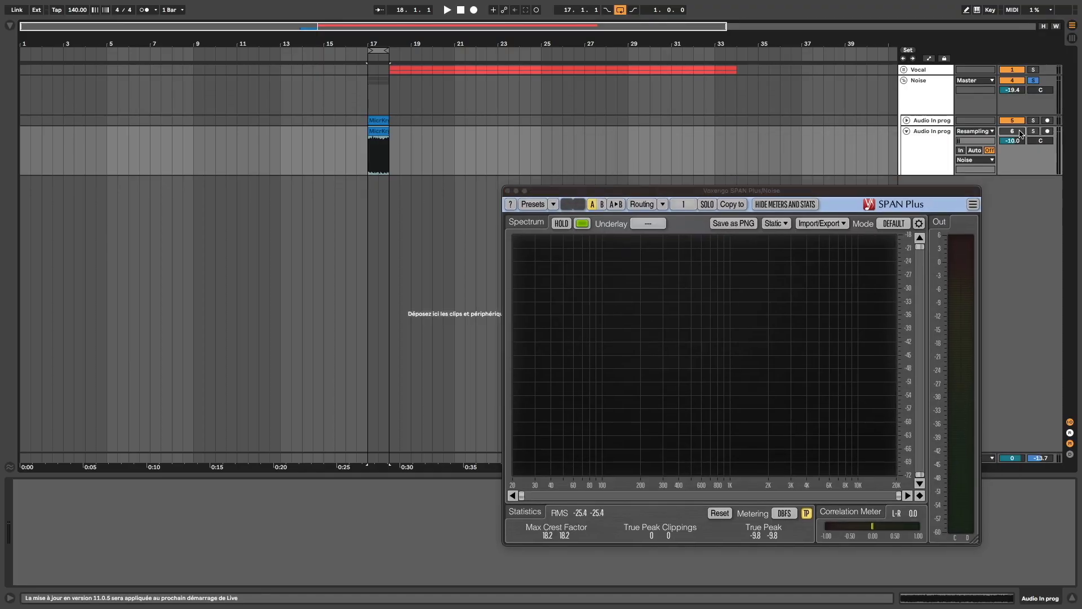
pyautogui.press('space')
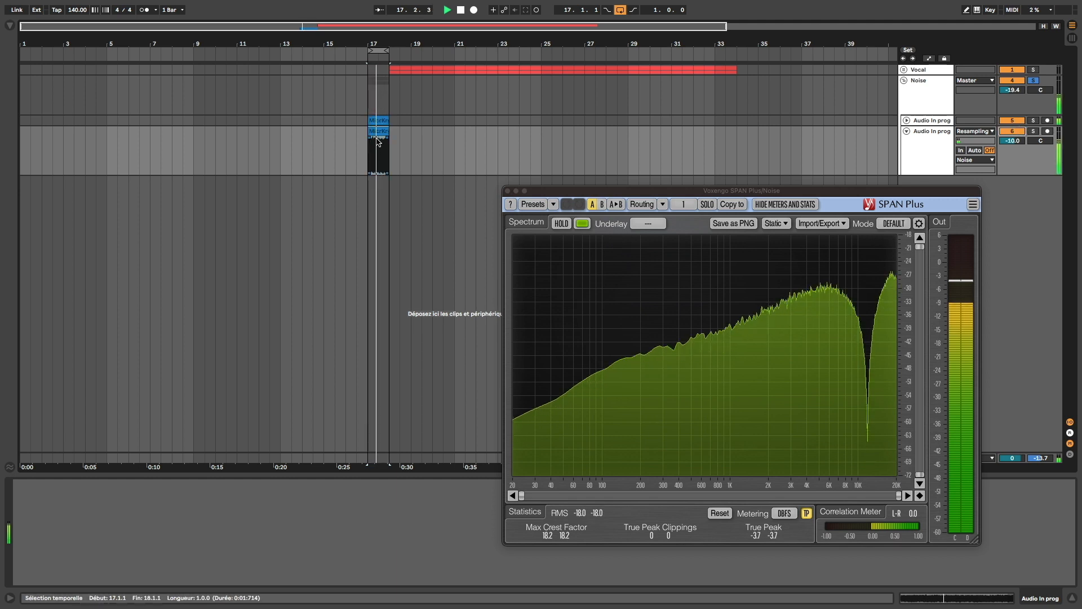
pyautogui.press('space')
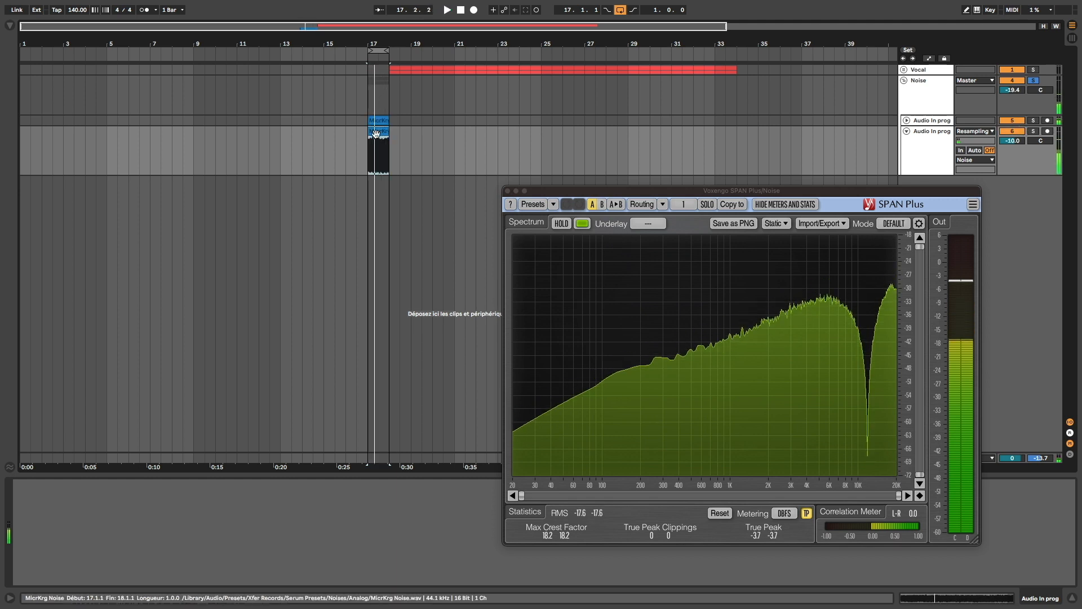
# - Unfold the upper noise track and zoom in on its MicrKrg Noise clip at bar 17
pyautogui.press('z')
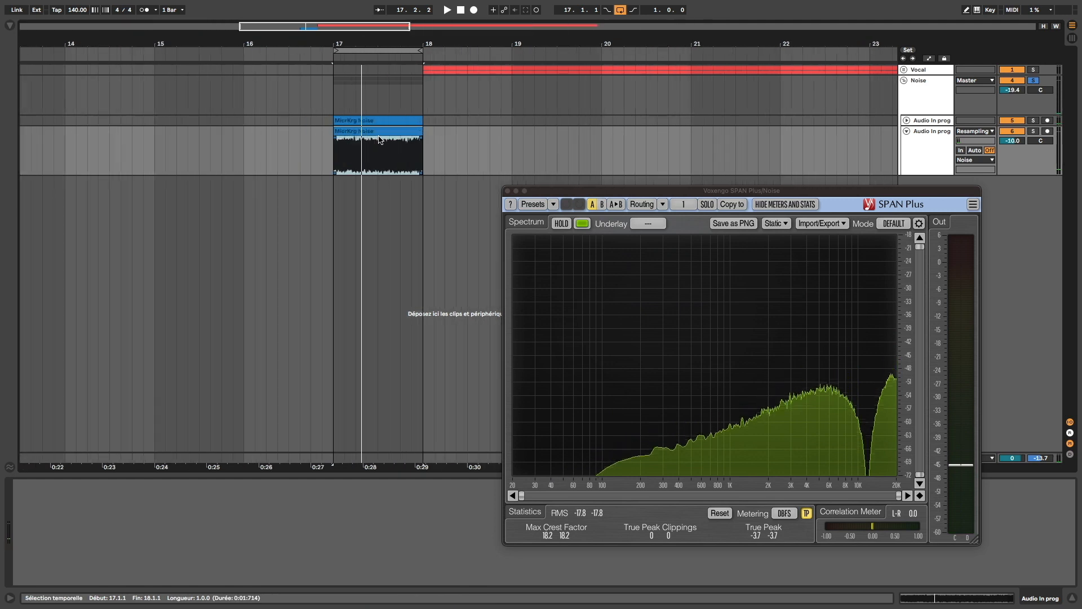
pyautogui.hscroll(-3, 301, 145)
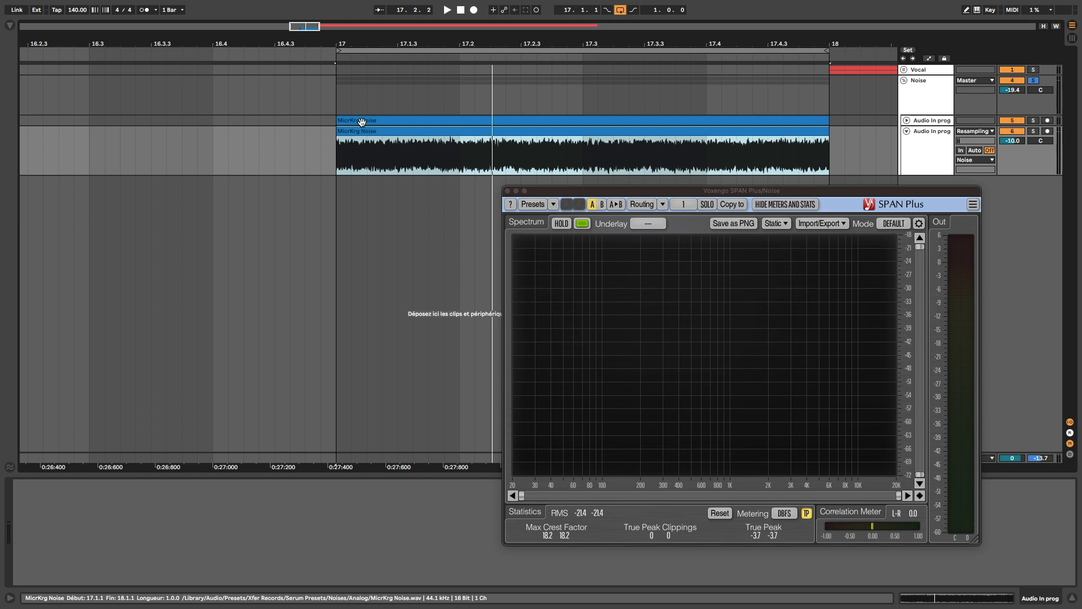
pyautogui.click(362, 122)
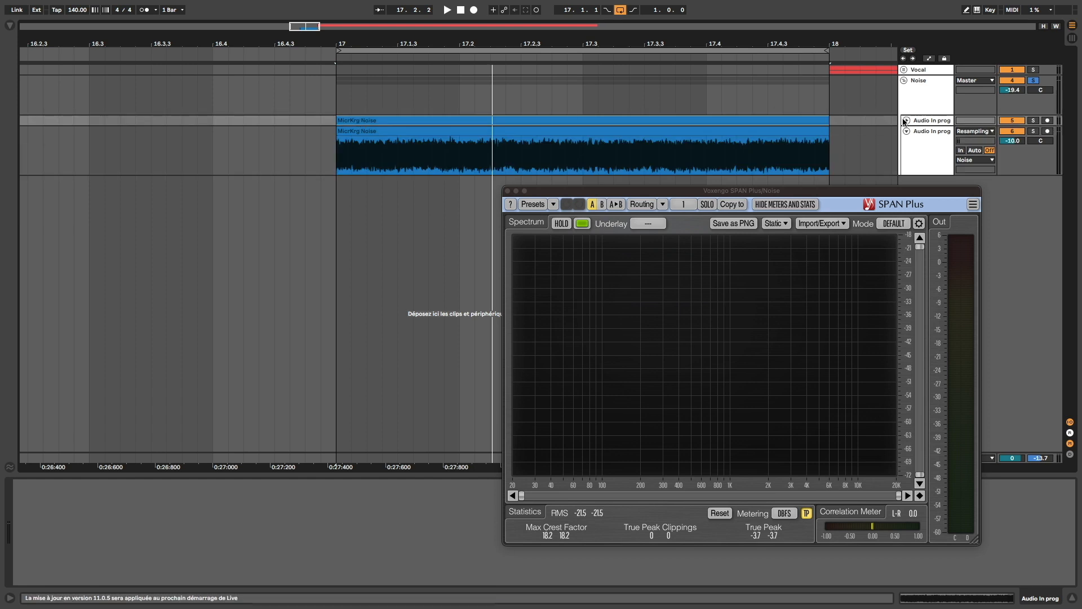
pyautogui.click(906, 120)
pyautogui.press('z')
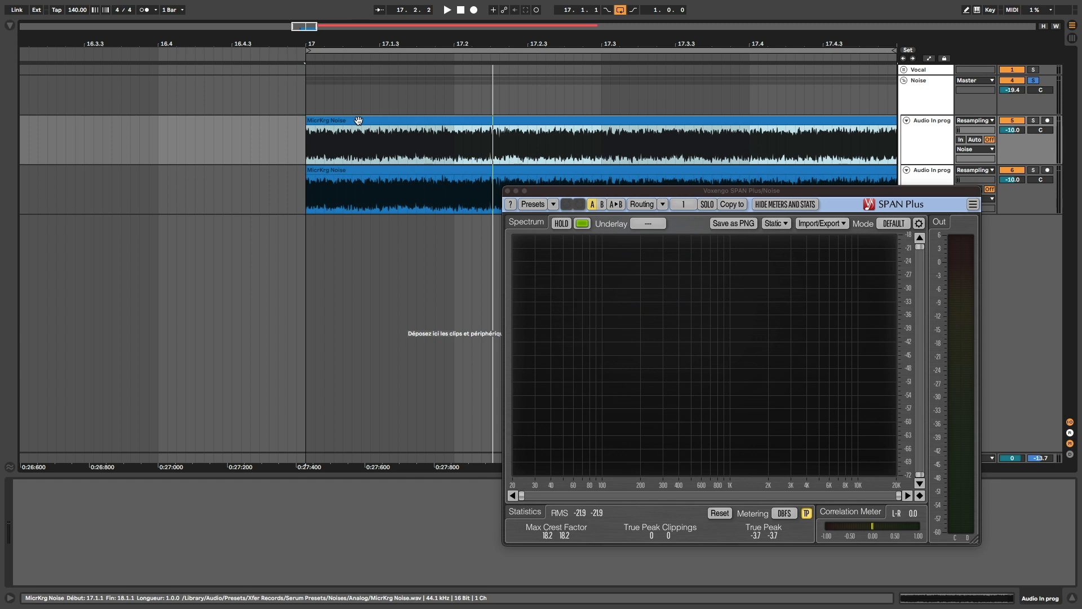
# - Nudge the upper noise clip slightly earlier and later against the lower copy during playback to compare the combined spectrum
pyautogui.press('super+Left')
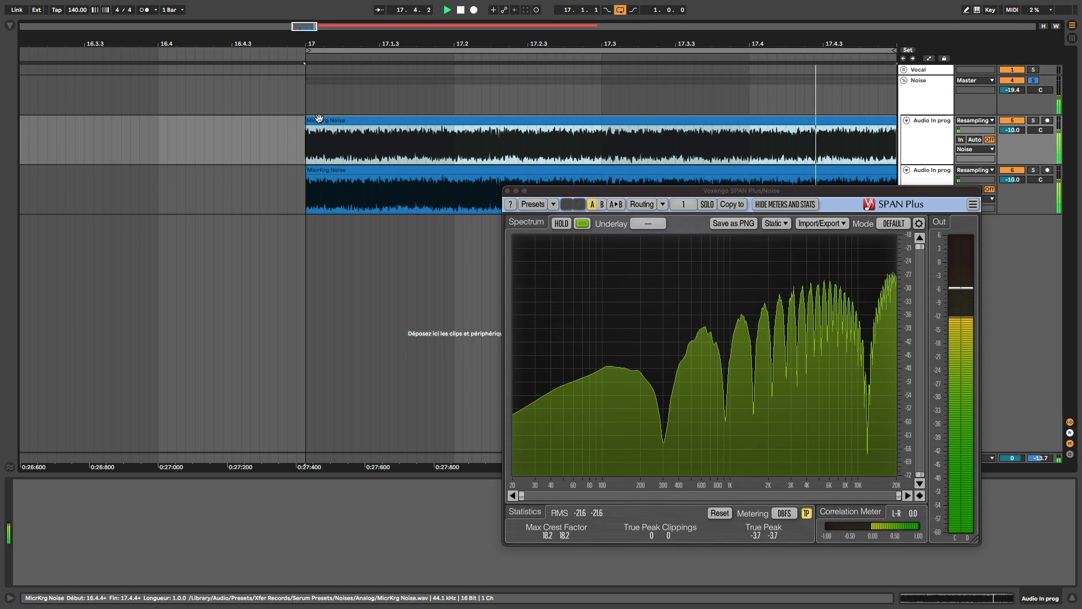
pyautogui.press('super+z')
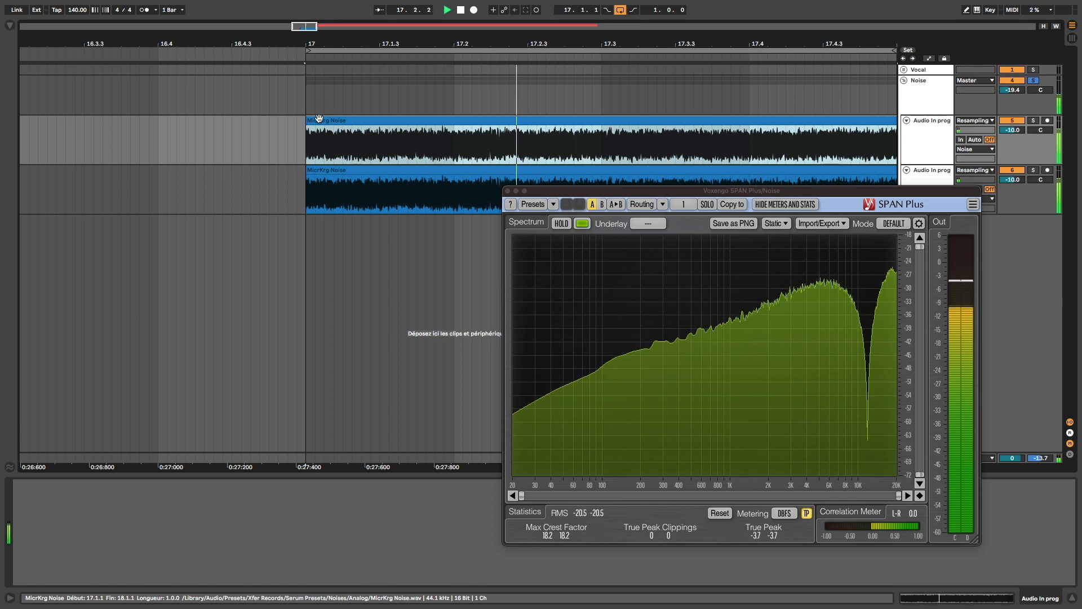
pyautogui.press('Right')
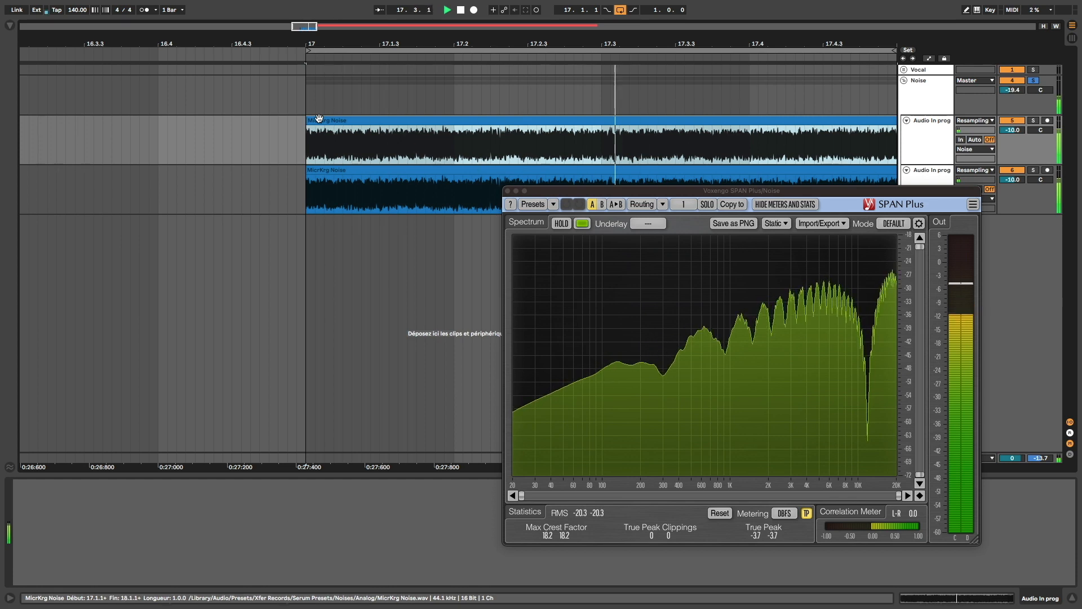
pyautogui.press('Right')
pyautogui.press('Left')
pyautogui.press('Left')
pyautogui.press('Left')
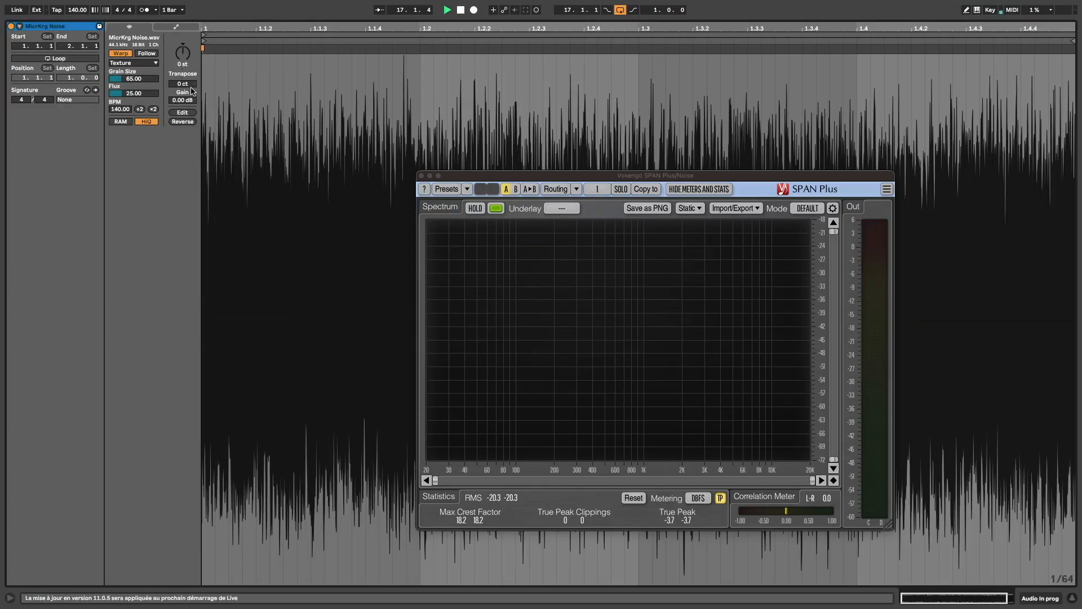
# - Play the offset noise with the upper clip's details open and return to the arrangement
pyautogui.press('space')
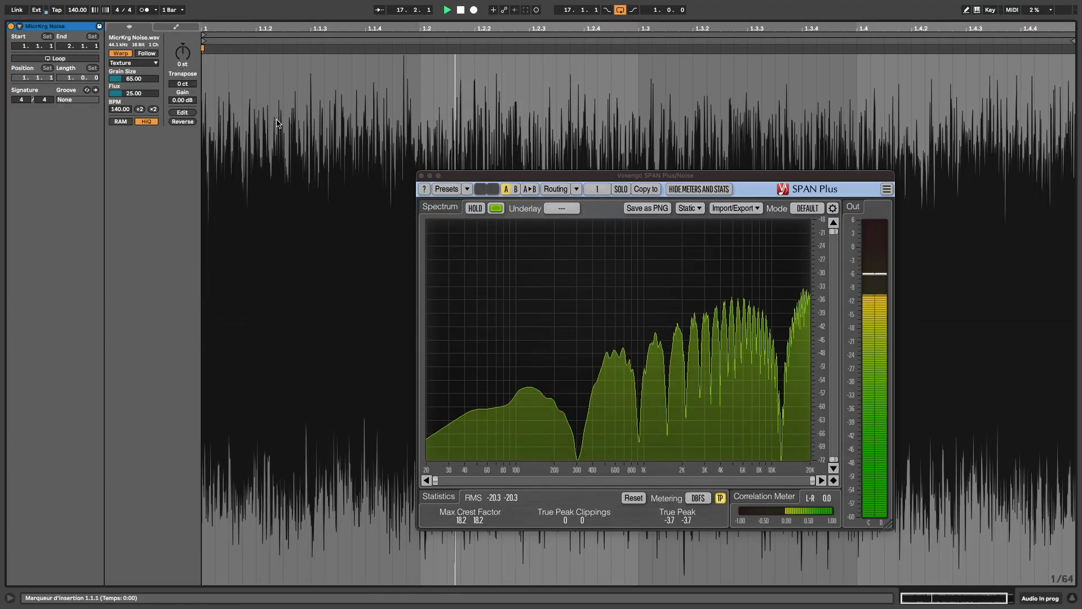
pyautogui.hotkey('shift', 'Tab')
pyautogui.doubleClick(353, 118)
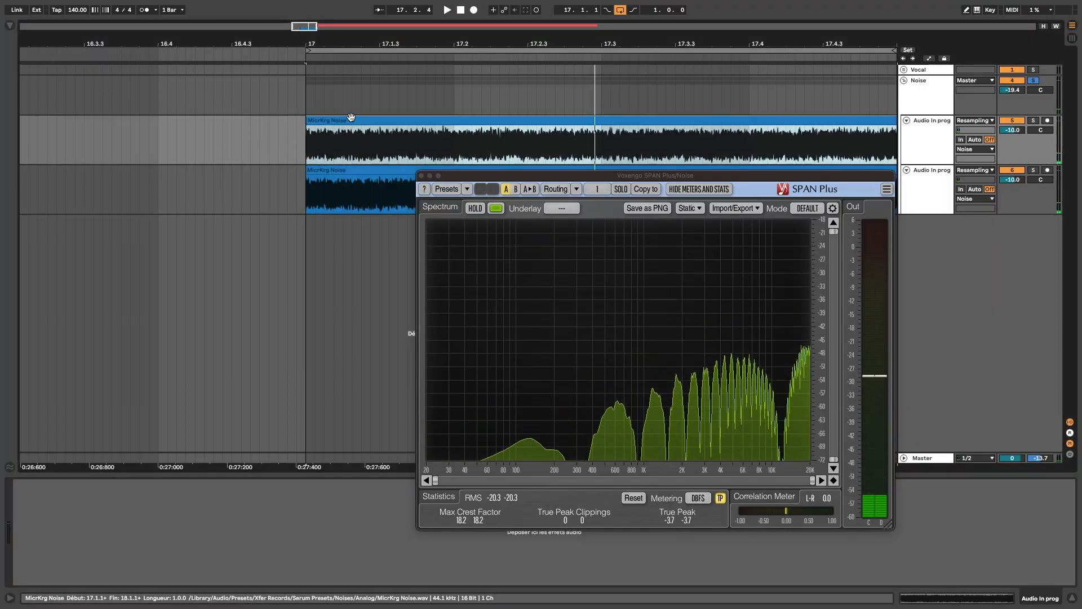
pyautogui.hotkey('shift', 'Tab')
# - Replace the upper noise clip with a copy of the lower track's clip starting at 17.1.1 and play both
pyautogui.click(354, 118)
pyautogui.press('Delete')
pyautogui.moveTo(346, 169); pyautogui.dragTo(346, 150)
pyautogui.press('space')
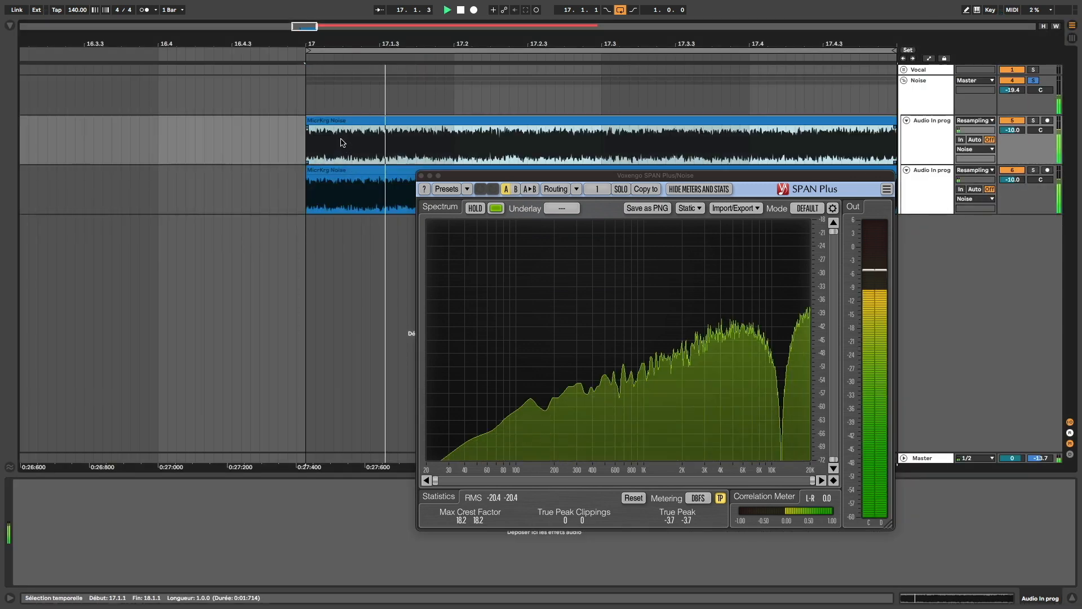
# - Stop playback and detune the upper noise clip by 7 cents
pyautogui.press('space')
pyautogui.doubleClick(341, 119)
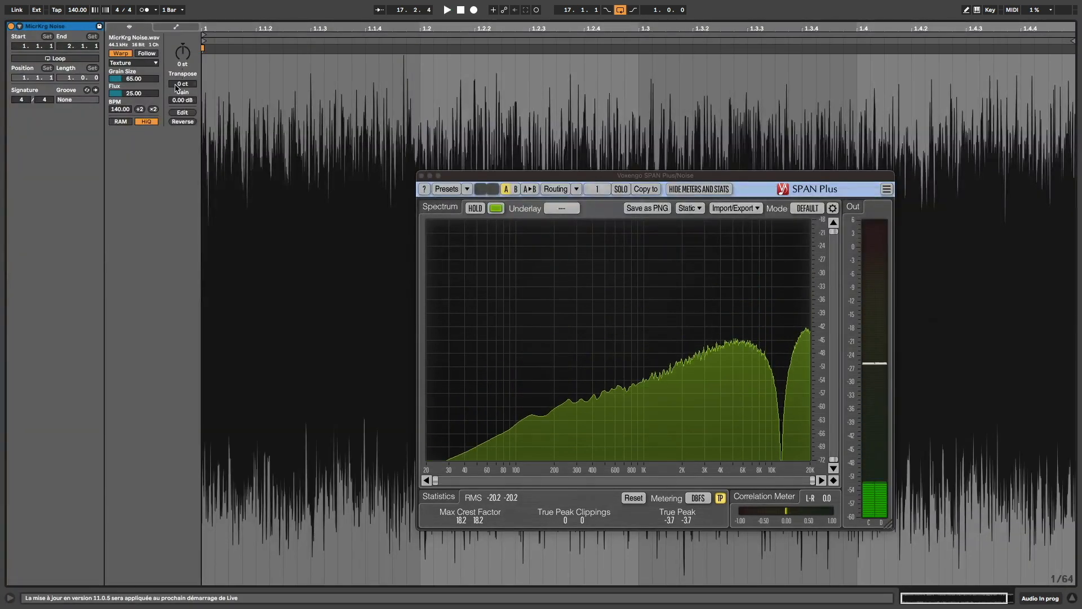
pyautogui.moveTo(176, 88); pyautogui.dragTo(177, 85)
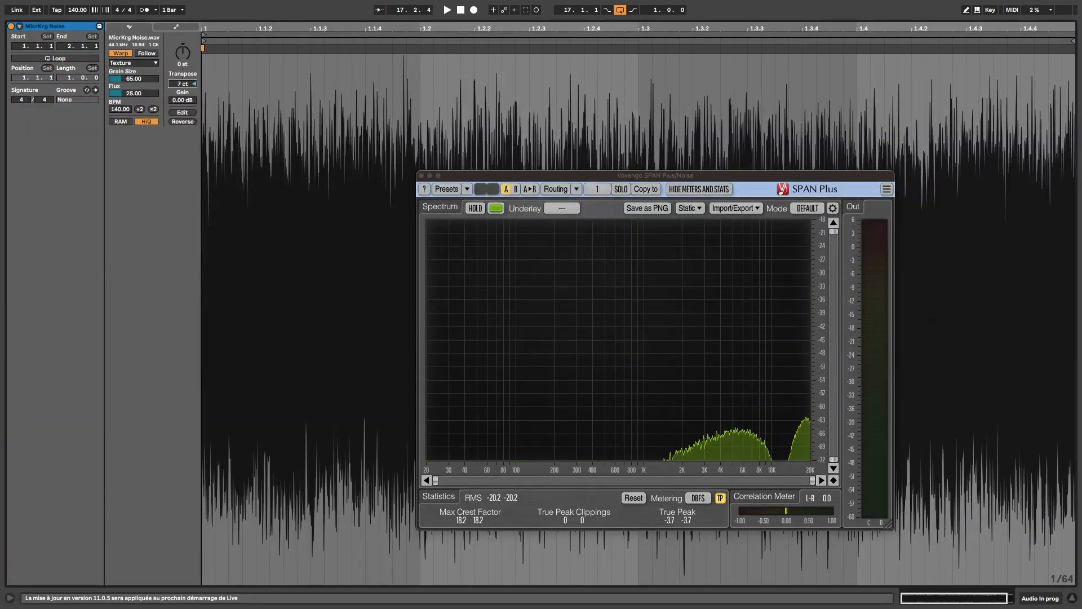
# - Play both noise clips, lower the upper clip's detune to -27 ct, and return to the arrangement
pyautogui.press('space')
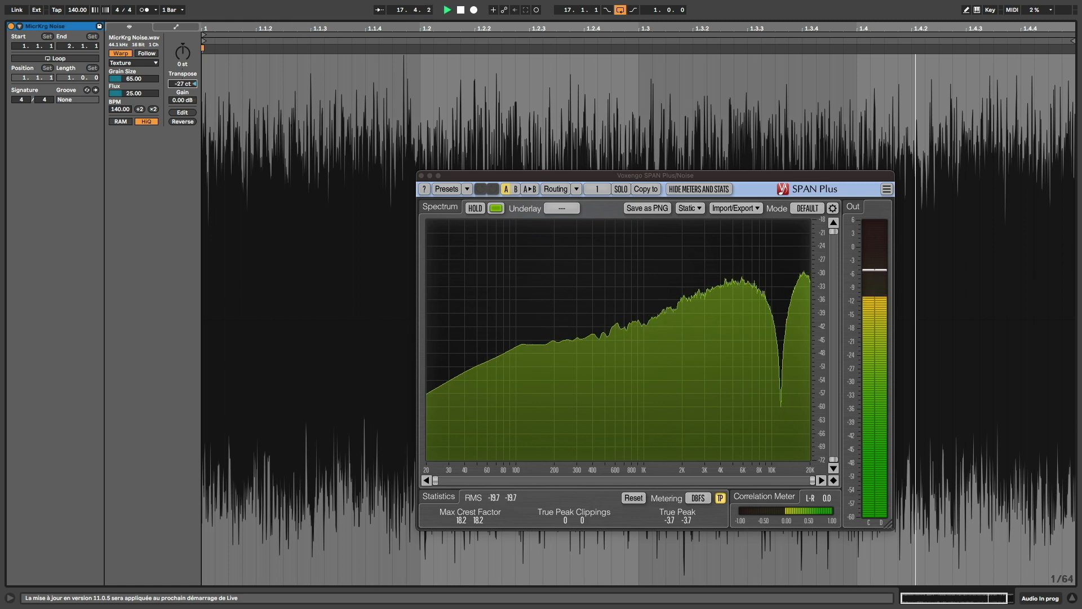
pyautogui.hotkey('shift', 'Tab')
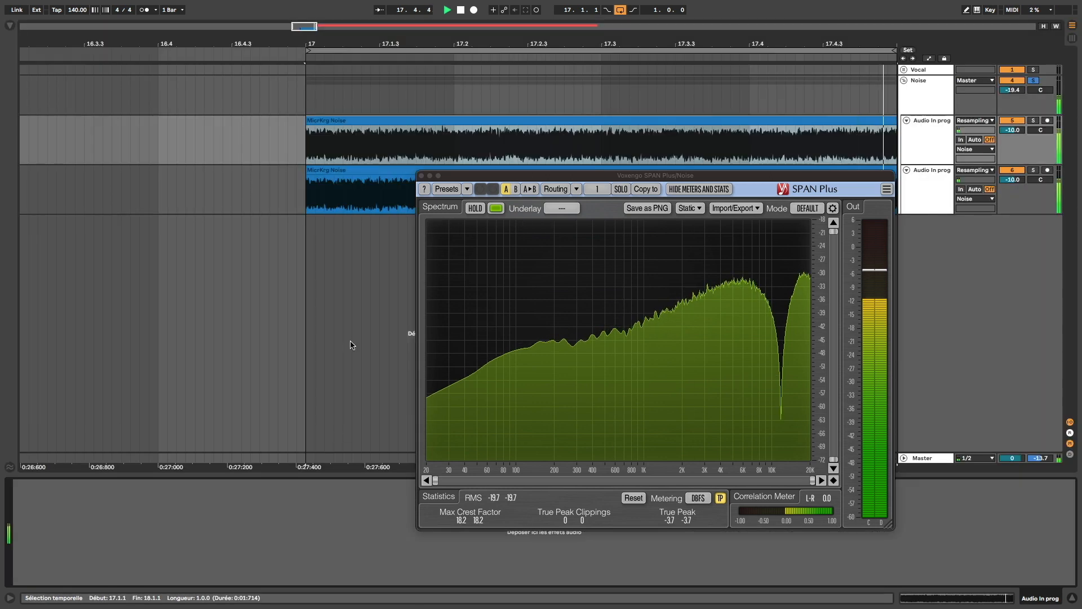
pyautogui.click(358, 334)
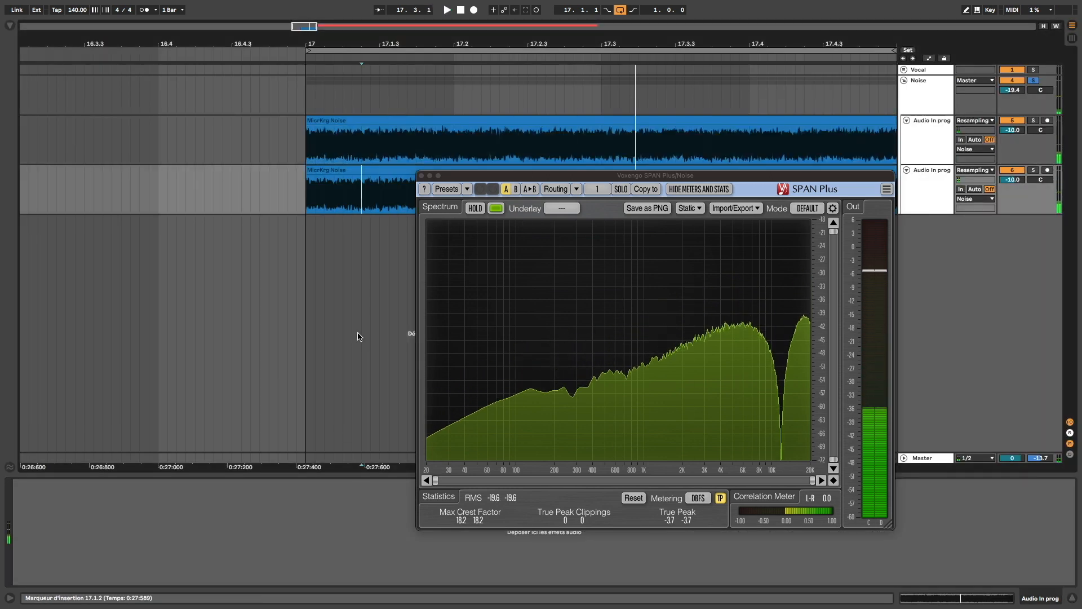
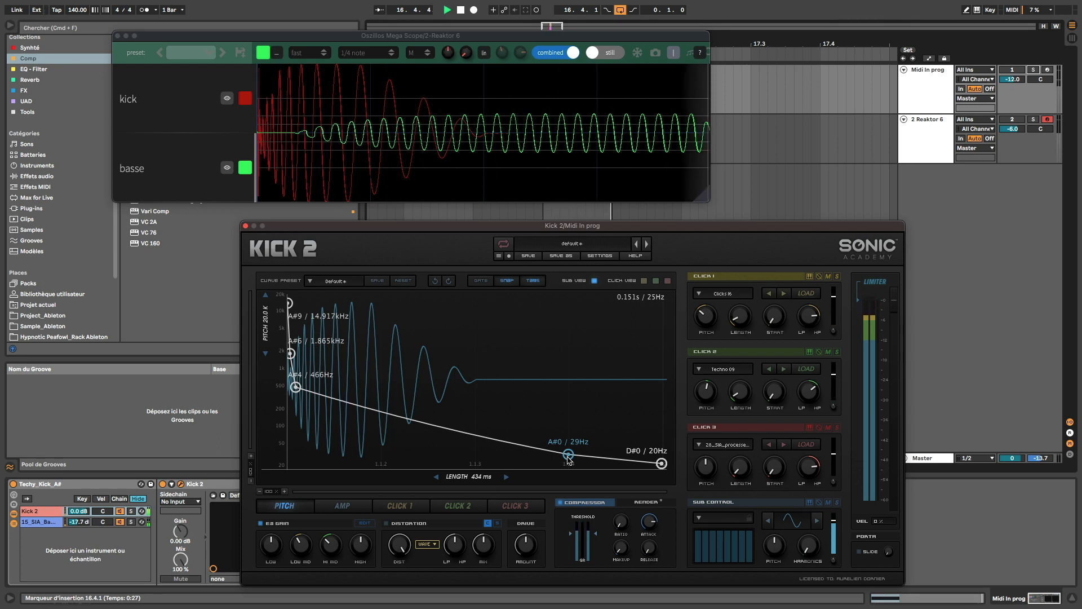
# - Raise the kick's second-to-last pitch node to B0 / 31 Hz and compare it with the previous setting while the kick track is soloed
pyautogui.moveTo(569, 459); pyautogui.dragTo(568, 458)
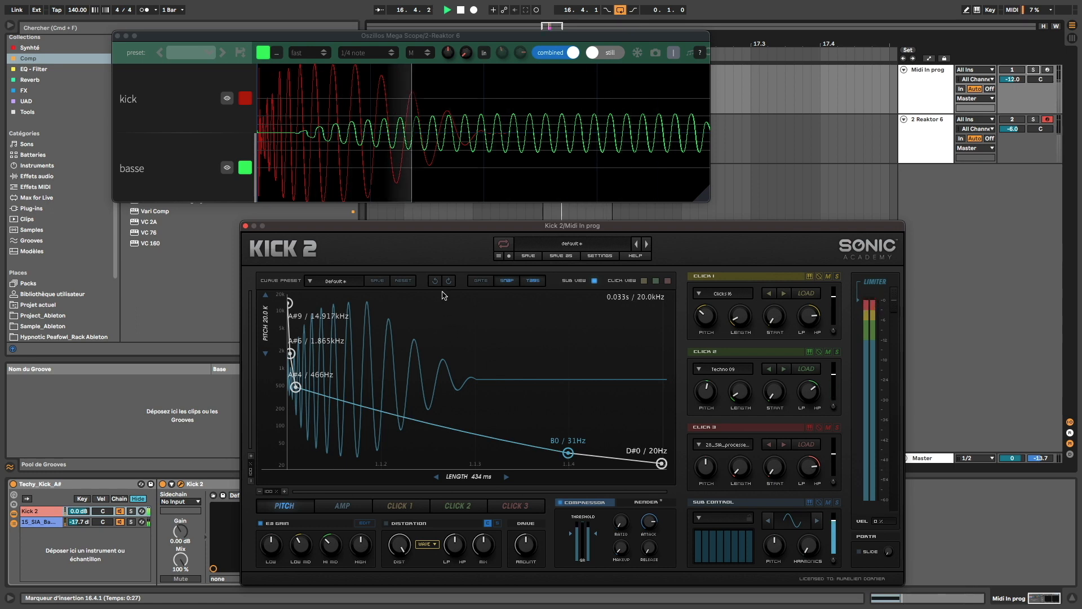
pyautogui.click(435, 283)
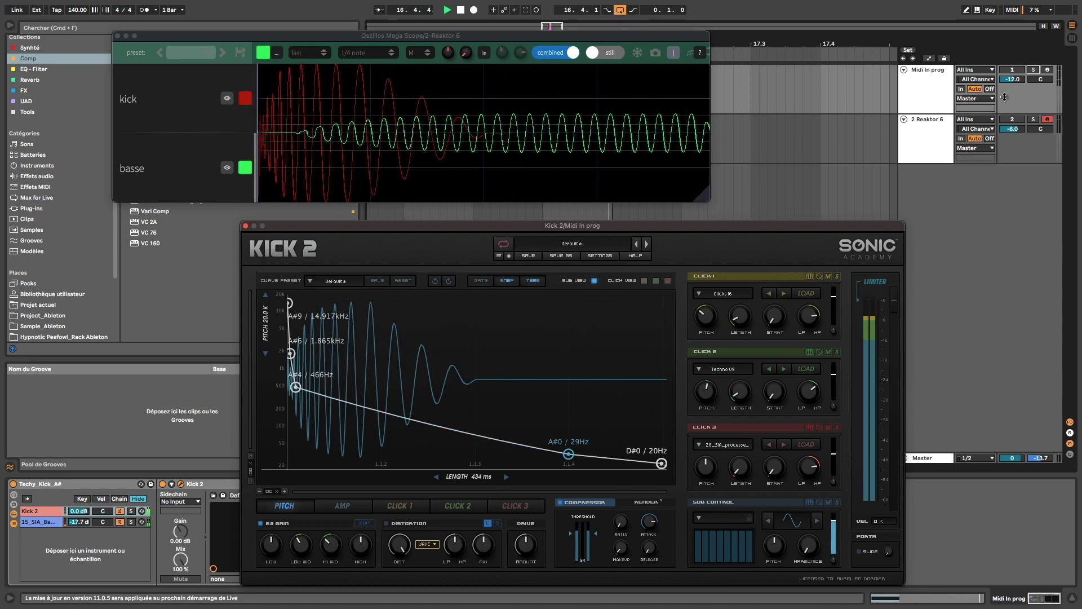
pyautogui.click(1033, 70)
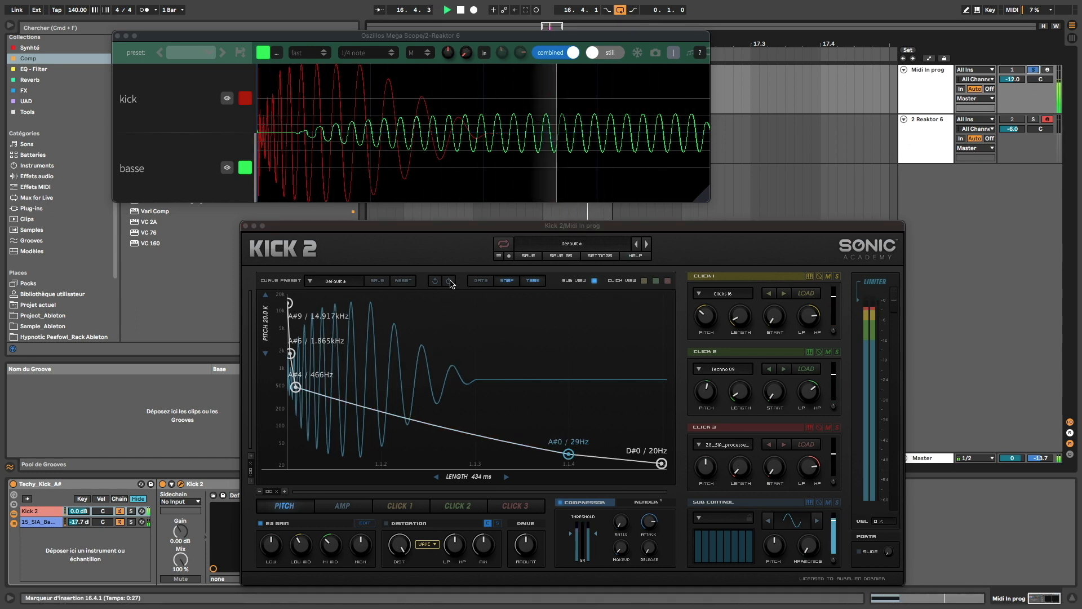
pyautogui.click(450, 282)
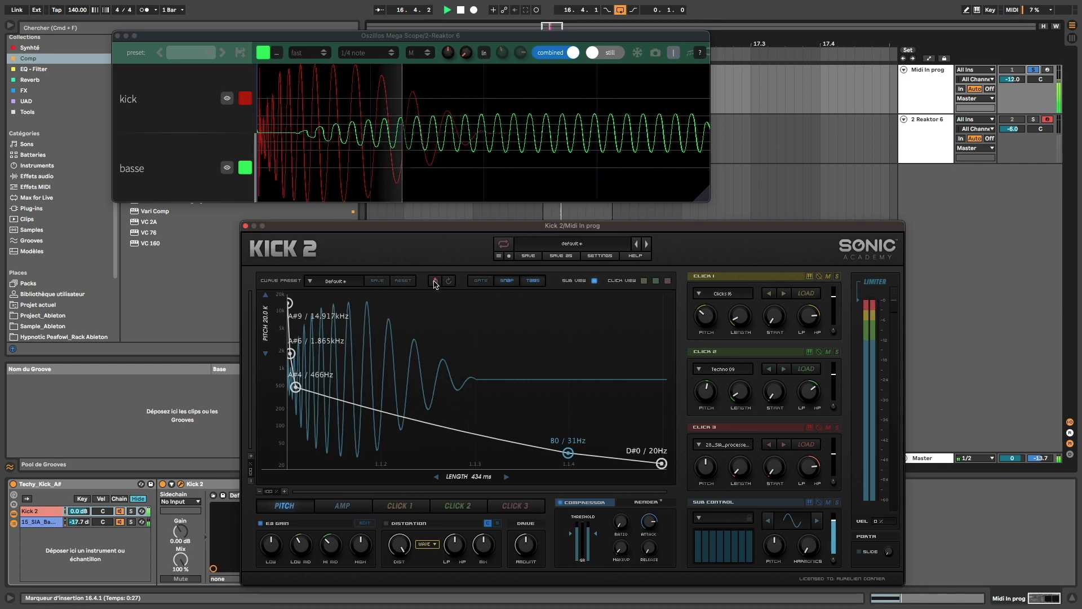
pyautogui.click(434, 281)
pyautogui.click(445, 281)
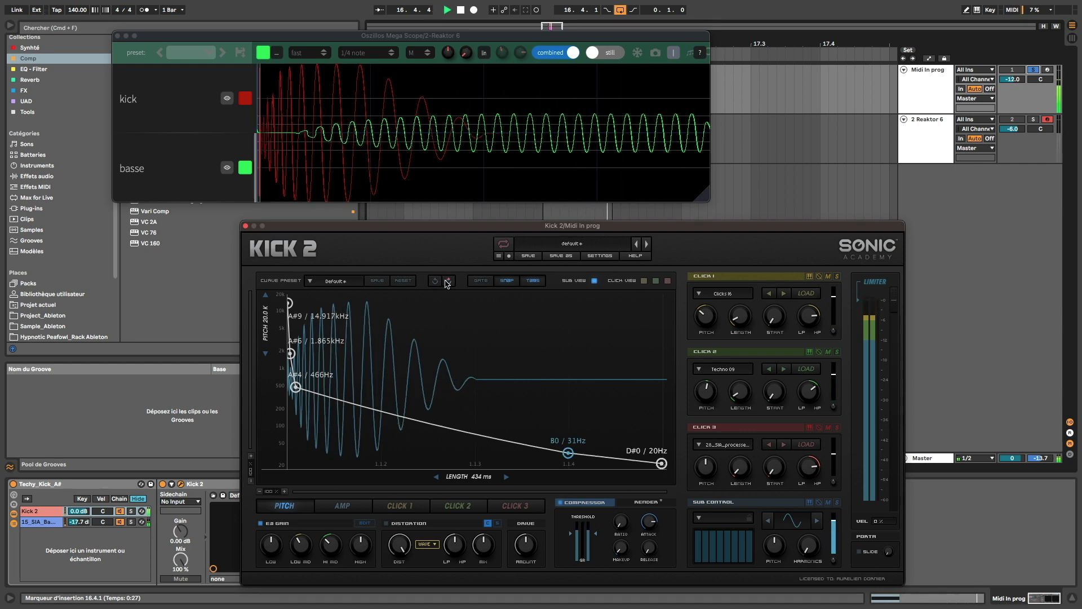
pyautogui.press('space')
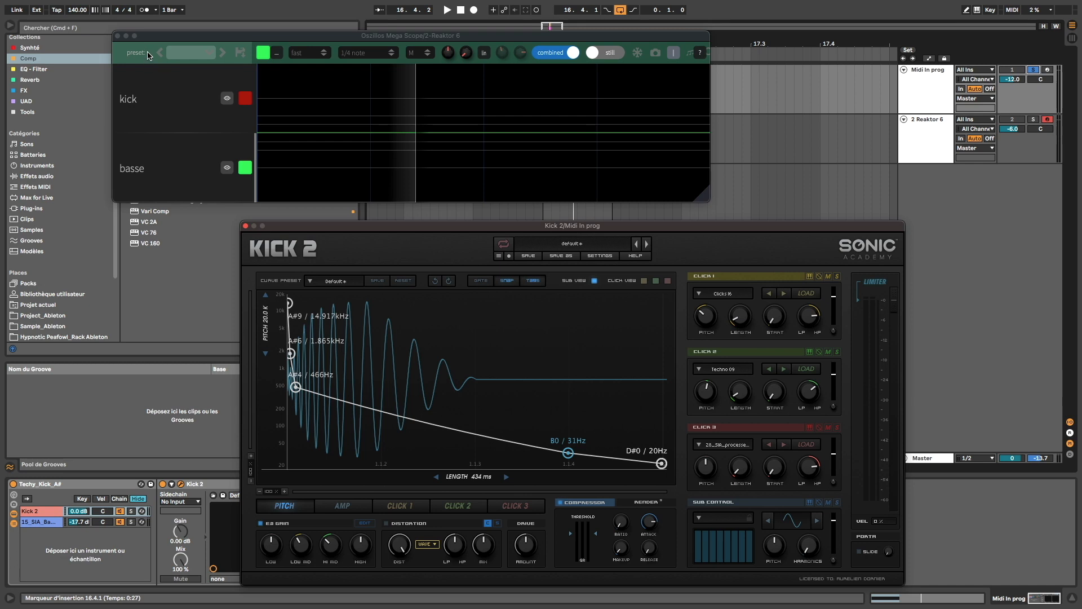
# - Move the kick's second-to-last pitch node to F1 / 44 Hz and play the kick with the Reaktor 6 bass track also soloed
pyautogui.moveTo(163, 38); pyautogui.dragTo(189, 41)
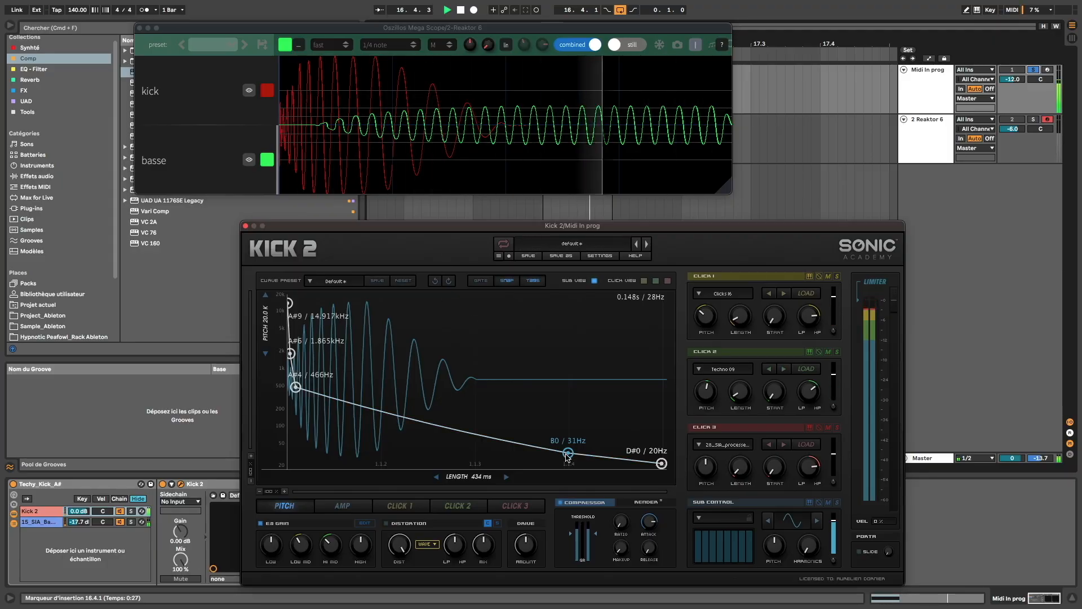
pyautogui.moveTo(568, 457); pyautogui.dragTo(559, 449)
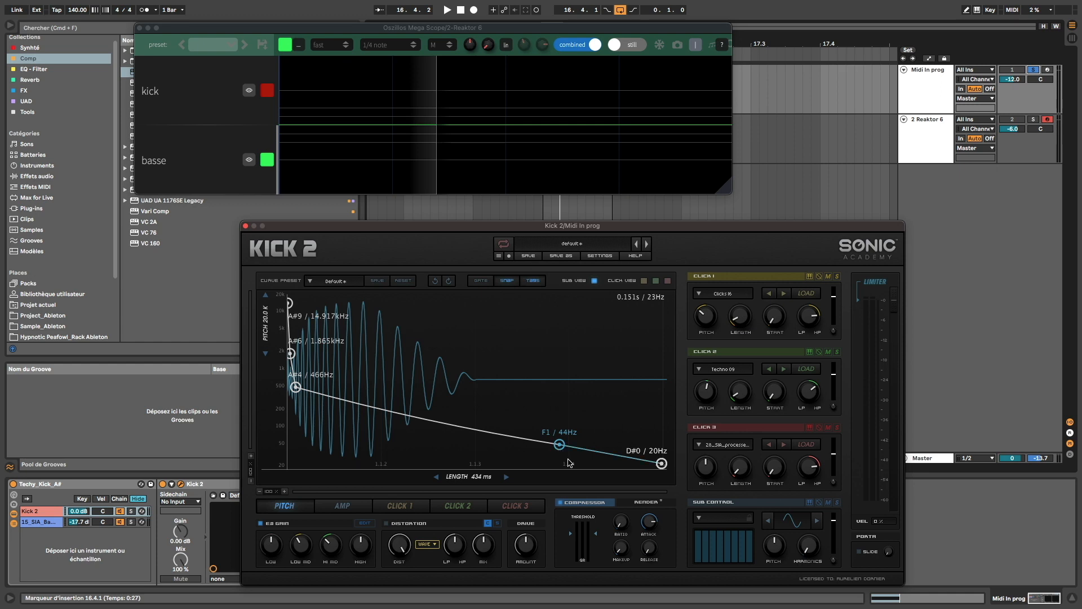
pyautogui.click(940, 148)
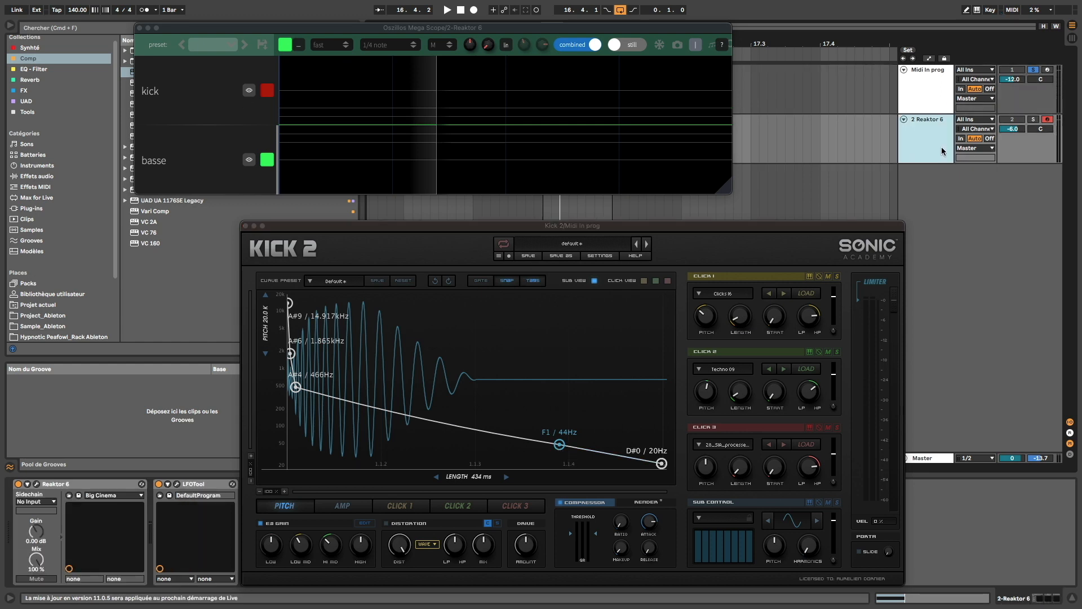
pyautogui.click(1034, 120)
pyautogui.press('space')
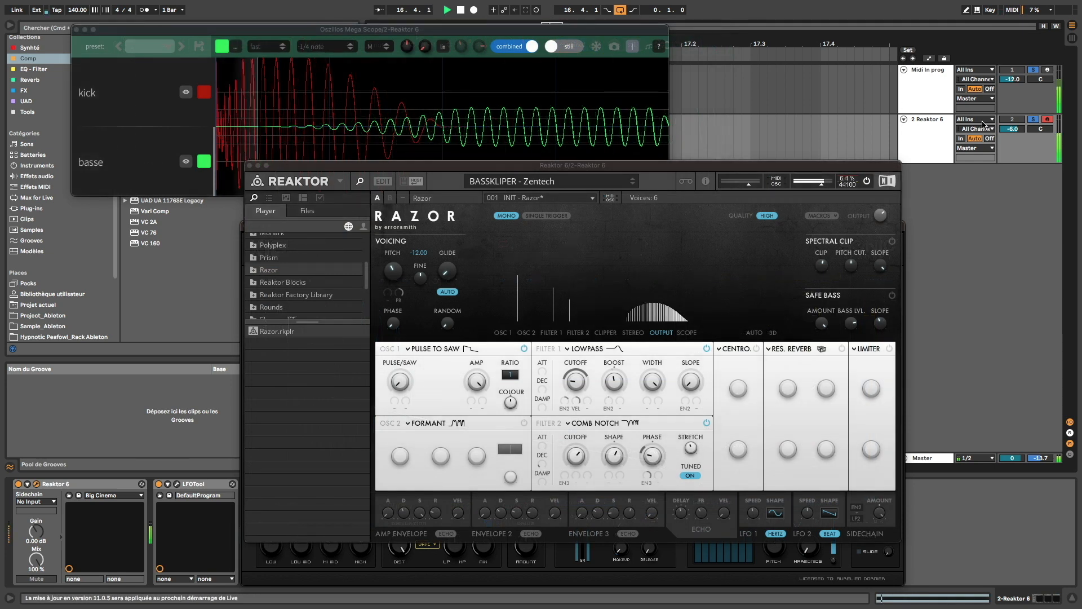
# - Vary the Phase setting of the Razor bass during playback, soloing its track to compare its waveform with the kick in the oscilloscope
pyautogui.click(1034, 120)
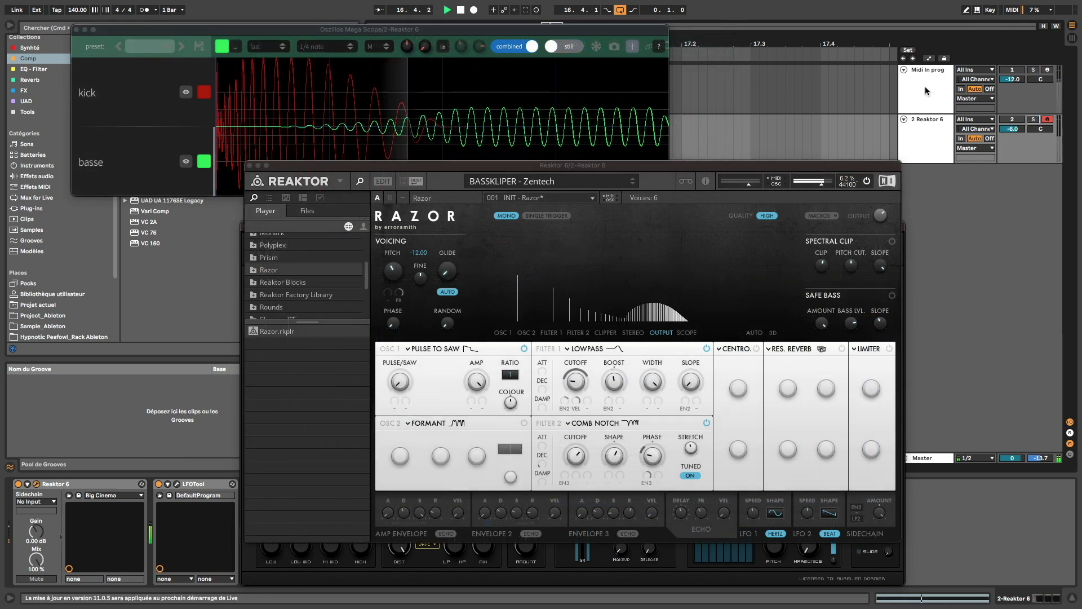
pyautogui.moveTo(393, 327); pyautogui.dragTo(395, 324)
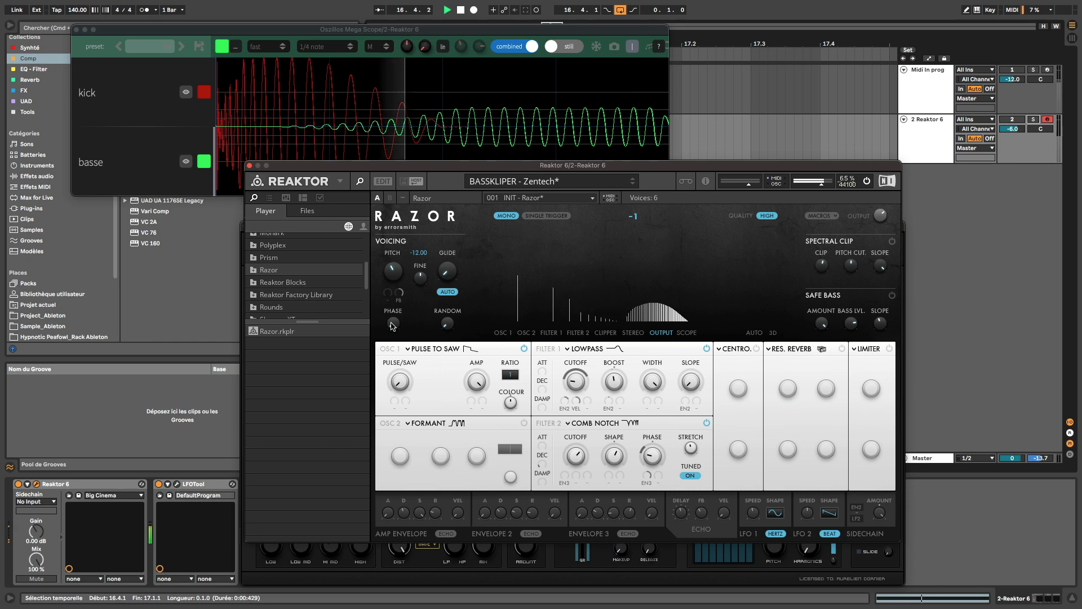
pyautogui.doubleClick(393, 327)
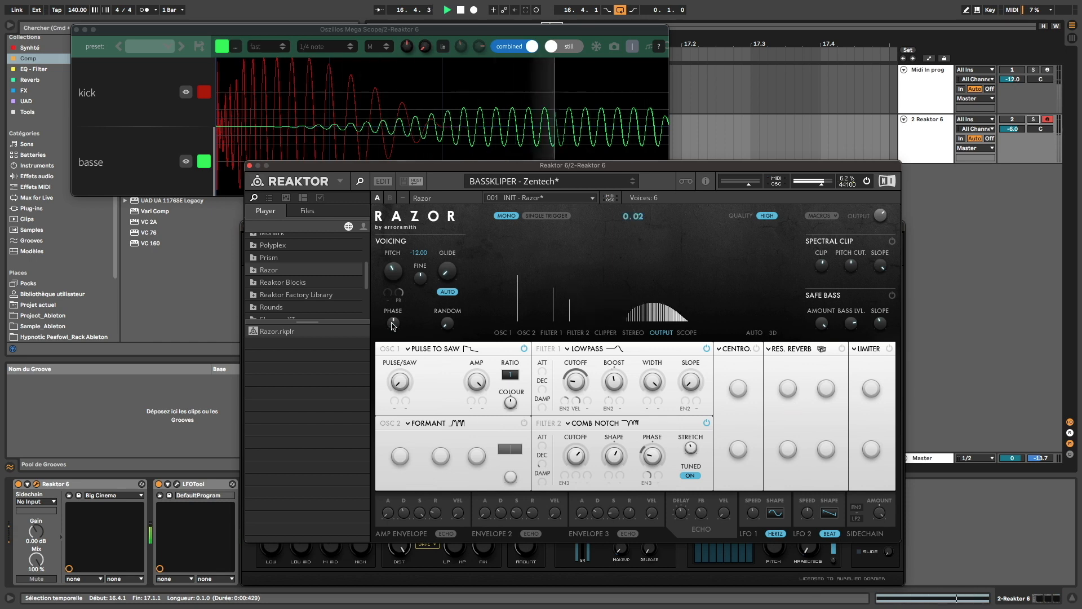
pyautogui.click(1033, 119)
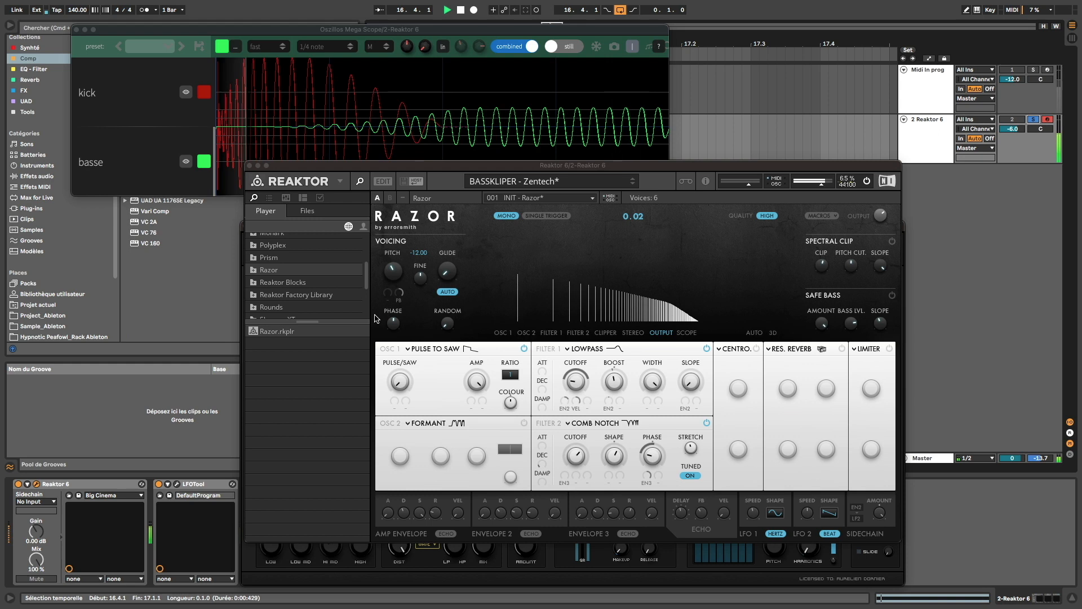
pyautogui.moveTo(393, 323); pyautogui.dragTo(389, 365)
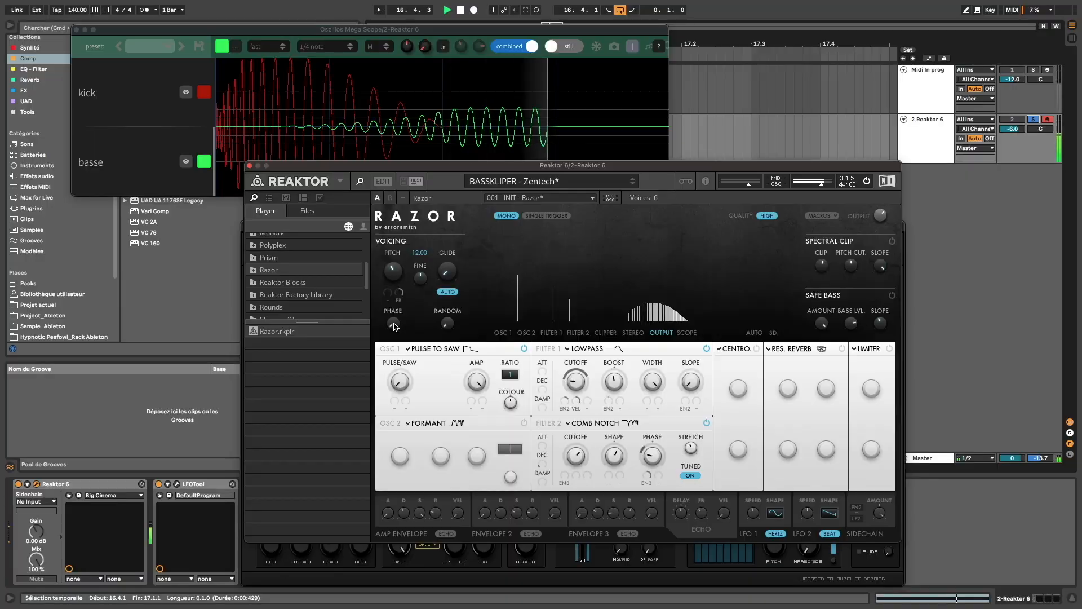
pyautogui.moveTo(397, 319)
pyautogui.mouseDown()
pyautogui.moveTo(395, 292)
pyautogui.moveTo(394, 307)
pyautogui.mouseUp()
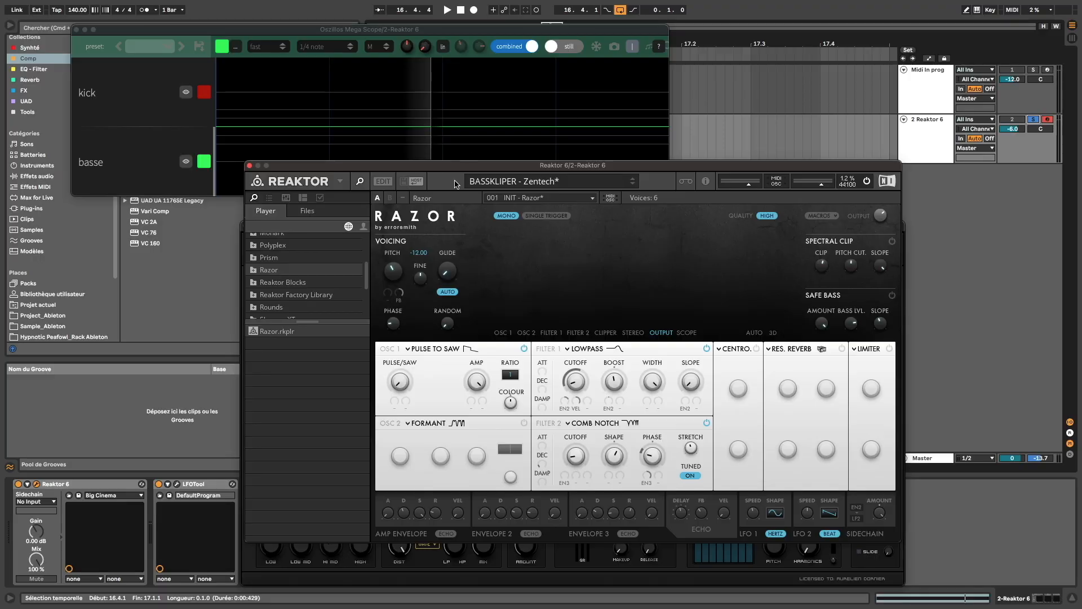
# - Play the adjusted bass once more, stop, and close the oscilloscope and Kick 2 windows
pyautogui.press('space')
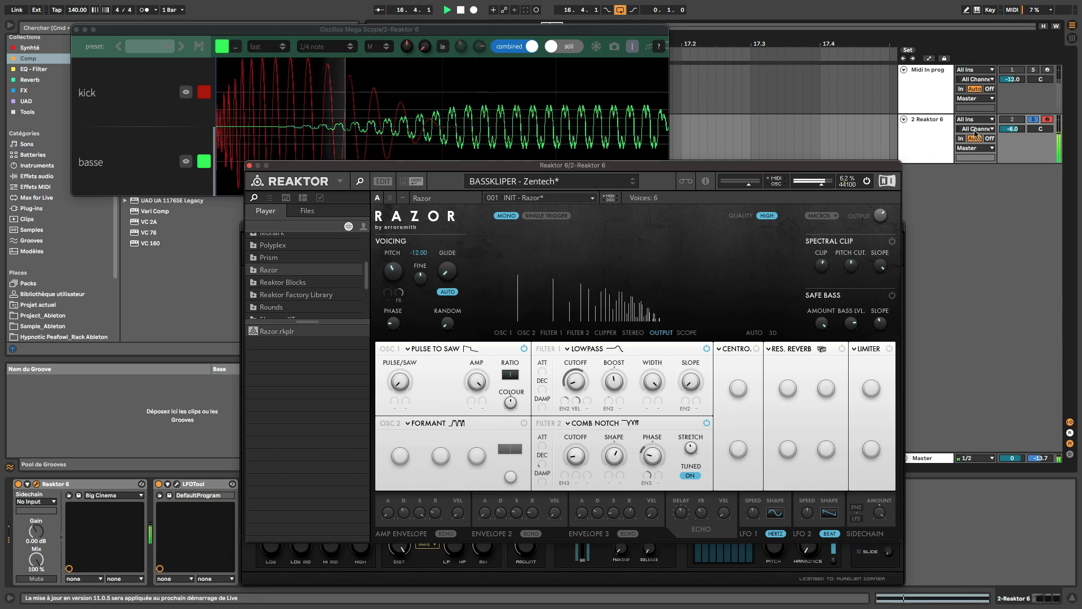
pyautogui.press('space')
pyautogui.click(1035, 120)
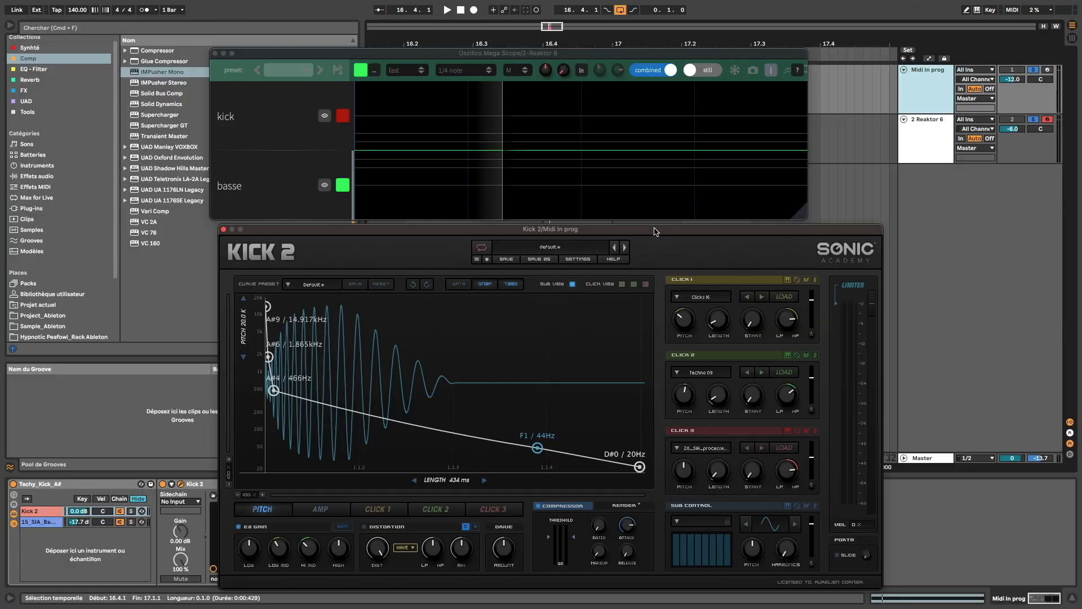
pyautogui.click(216, 54)
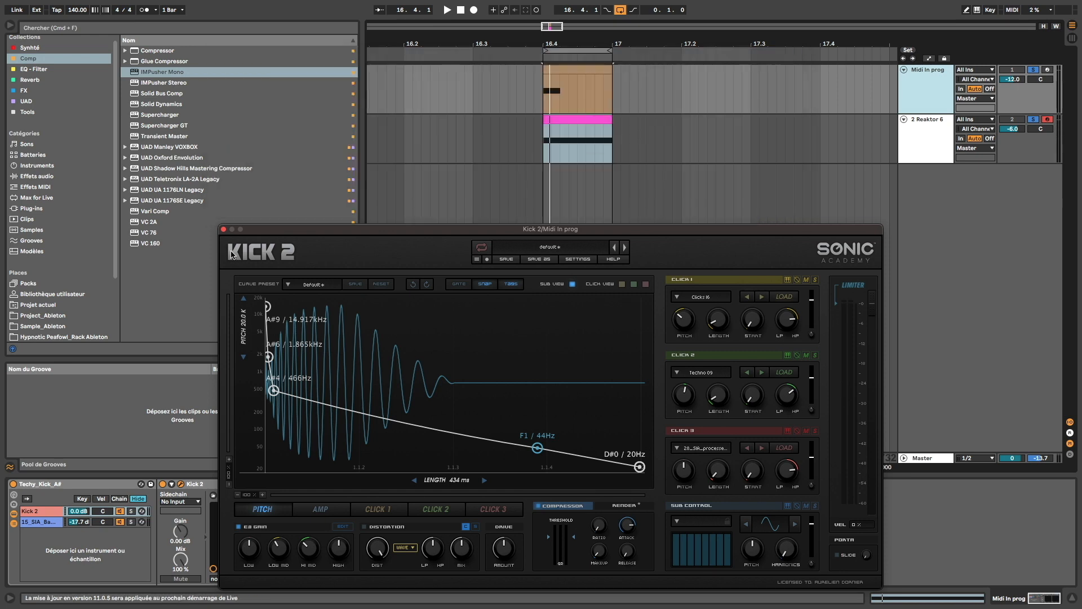
pyautogui.click(223, 229)
# - Freeze and flatten the kick and Reaktor 6 bass tracks into audio clips
pyautogui.rightClick(927, 97)
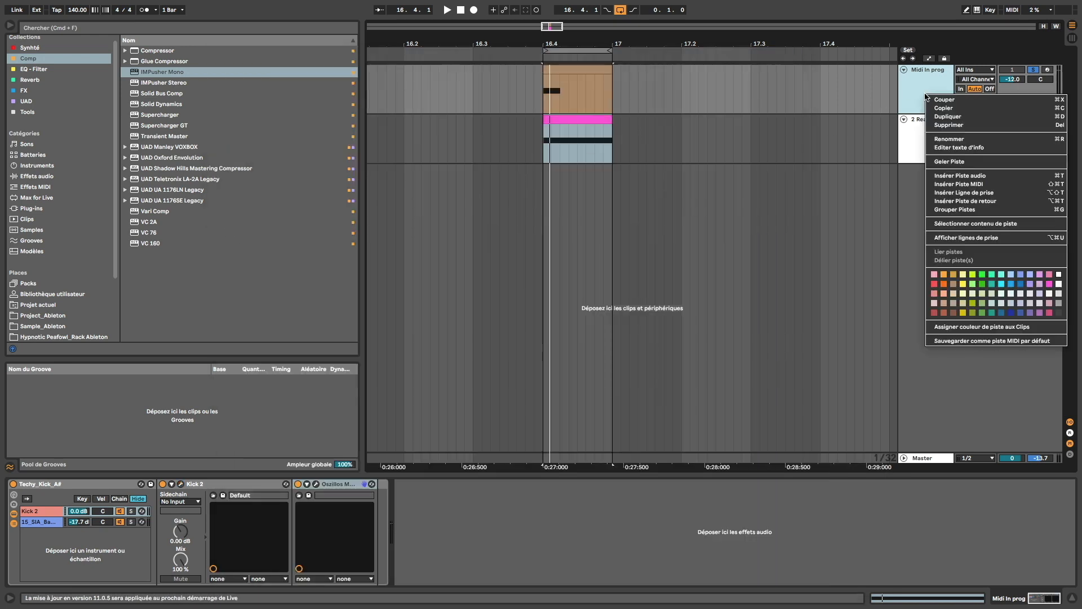
pyautogui.click(938, 163)
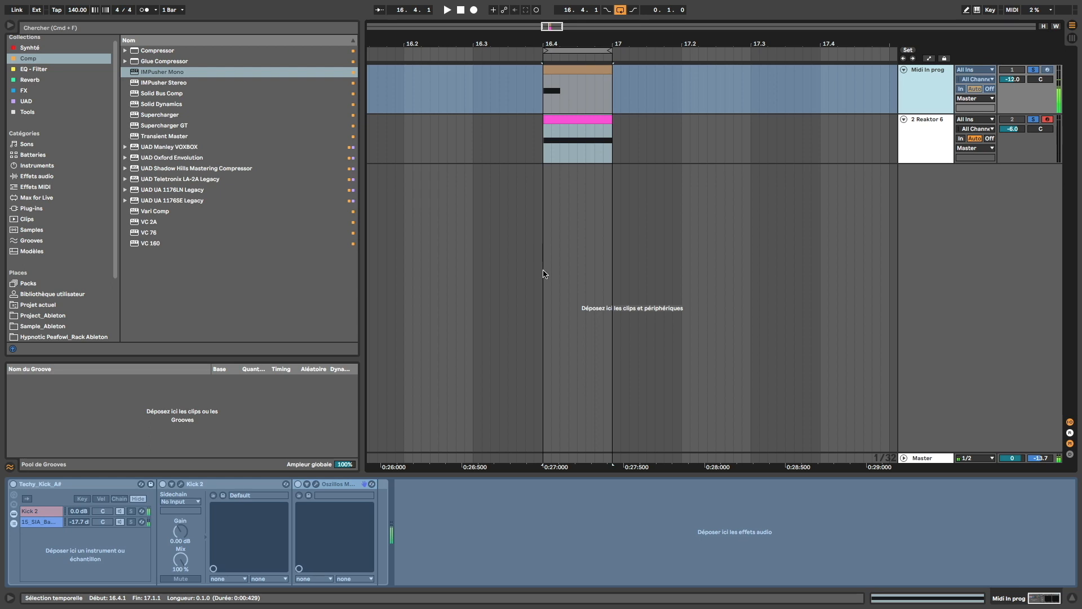
pyautogui.rightClick(940, 86)
pyautogui.press('Escape')
pyautogui.press('z')
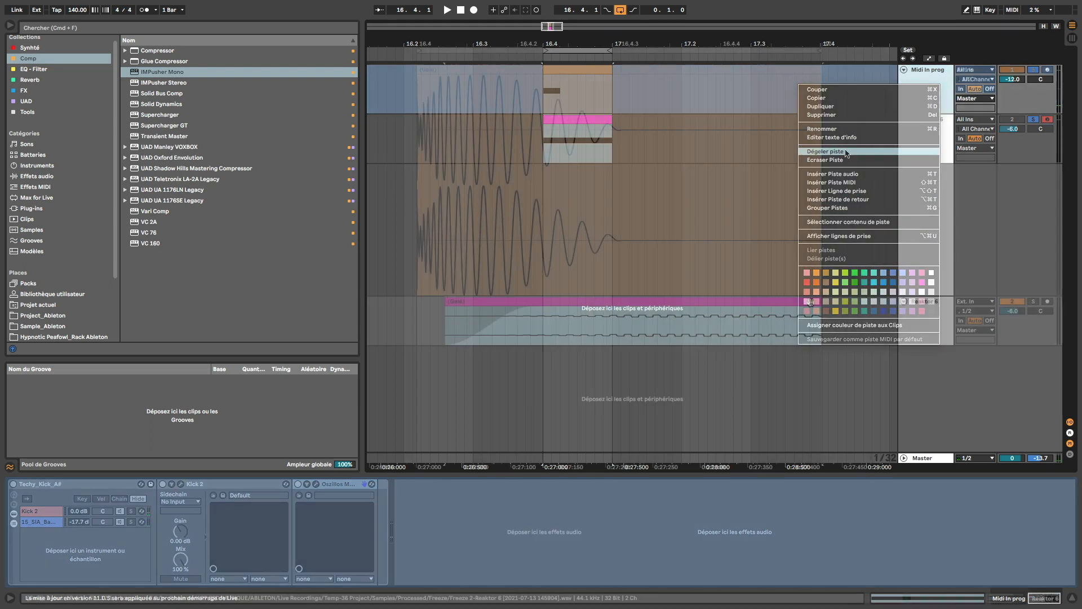
pyautogui.press('space')
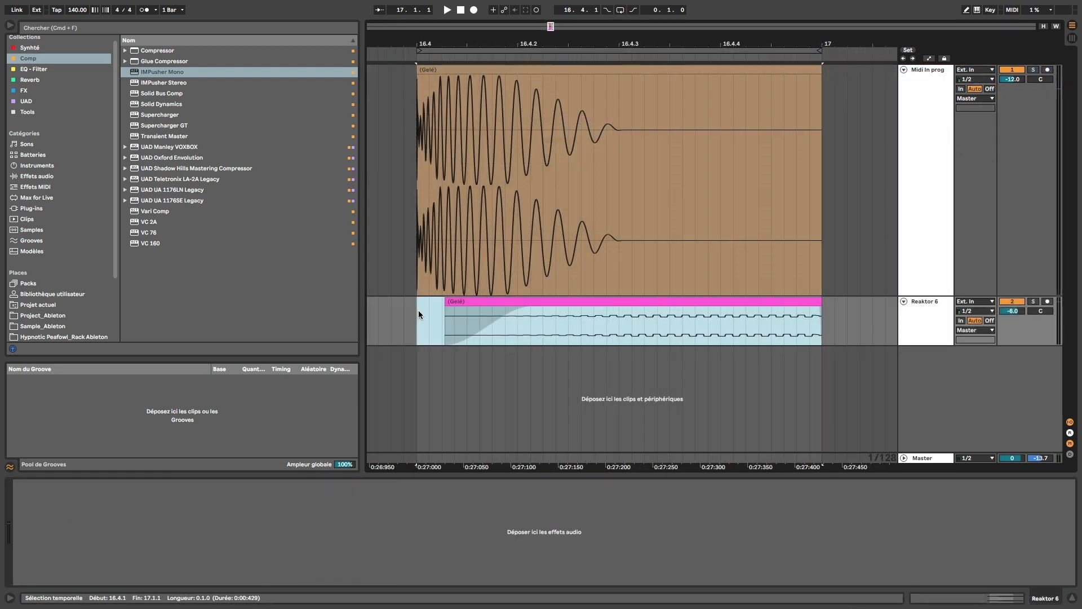
# - Add IMPusher Mono and FabFilter Pro-Q 3 to the Reaktor 6 track and start playback
pyautogui.press('space')
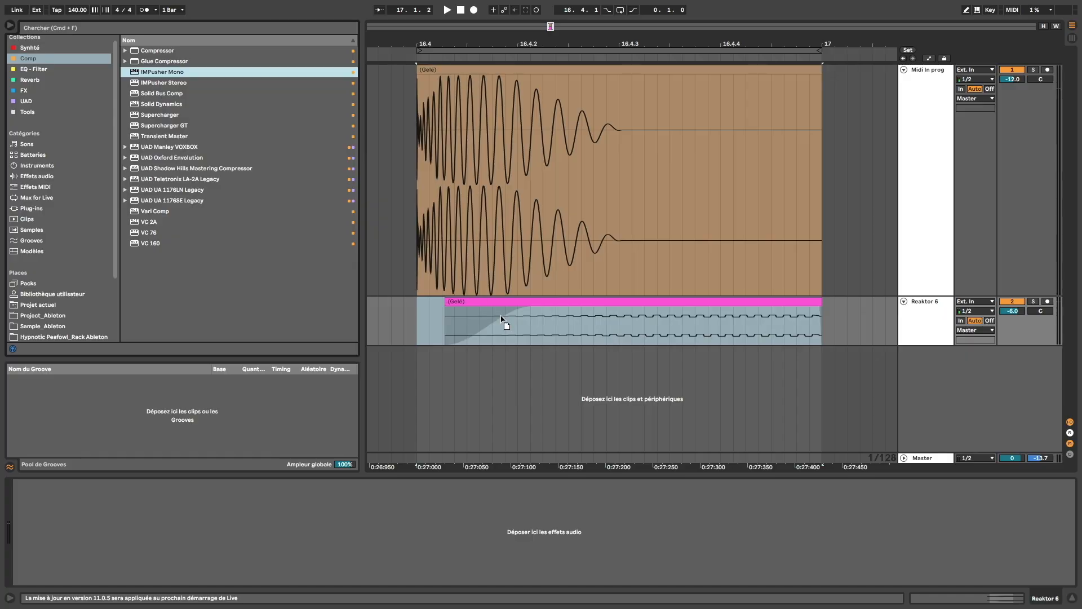
pyautogui.press('Return')
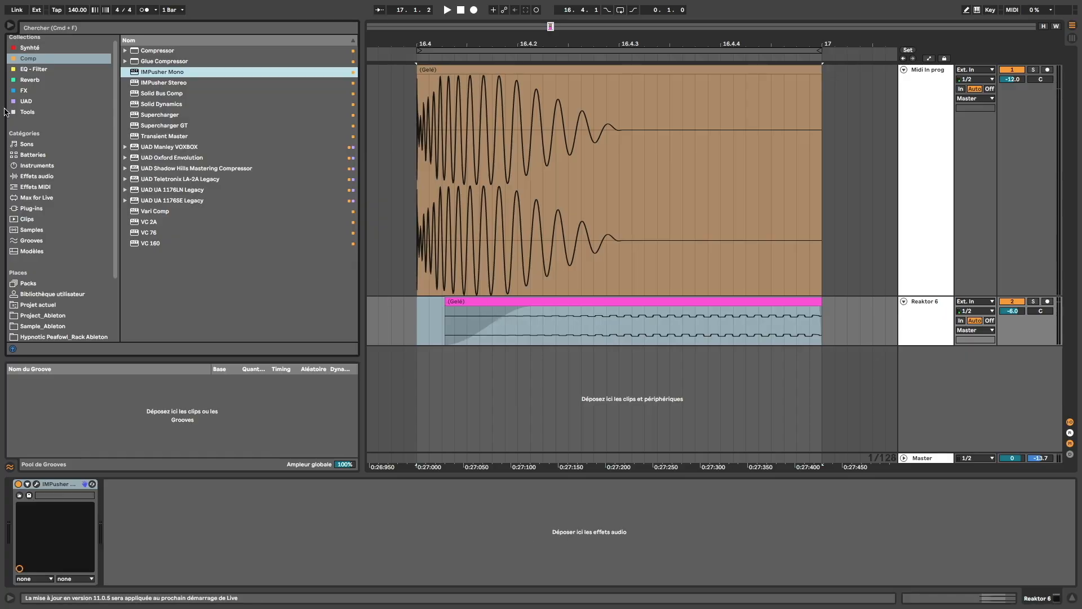
pyautogui.click(26, 71)
pyautogui.click(170, 106)
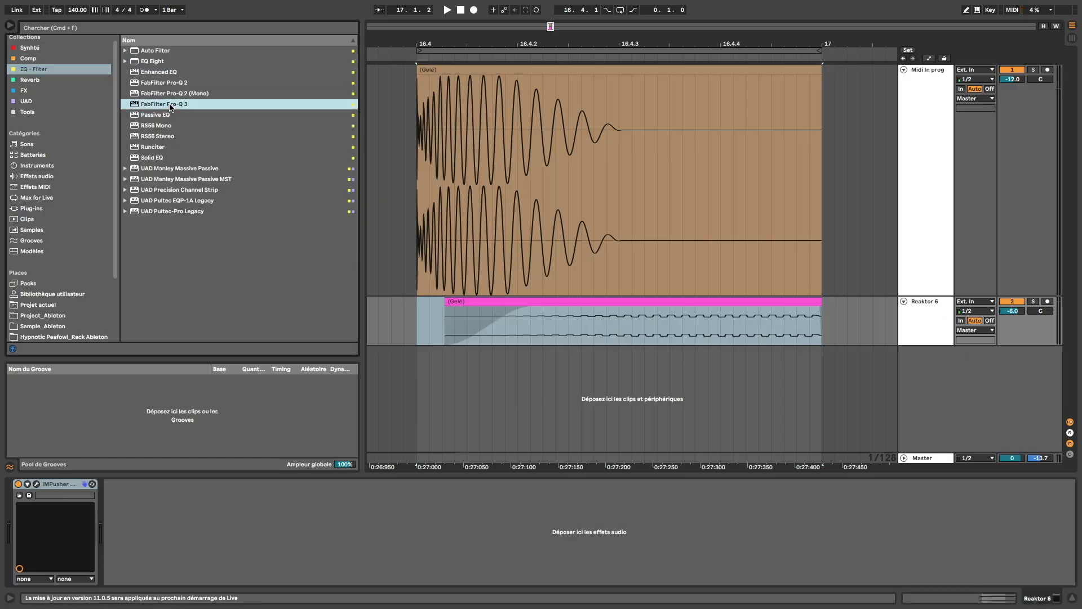
pyautogui.moveTo(422, 320); pyautogui.dragTo(424, 318)
pyautogui.press('space')
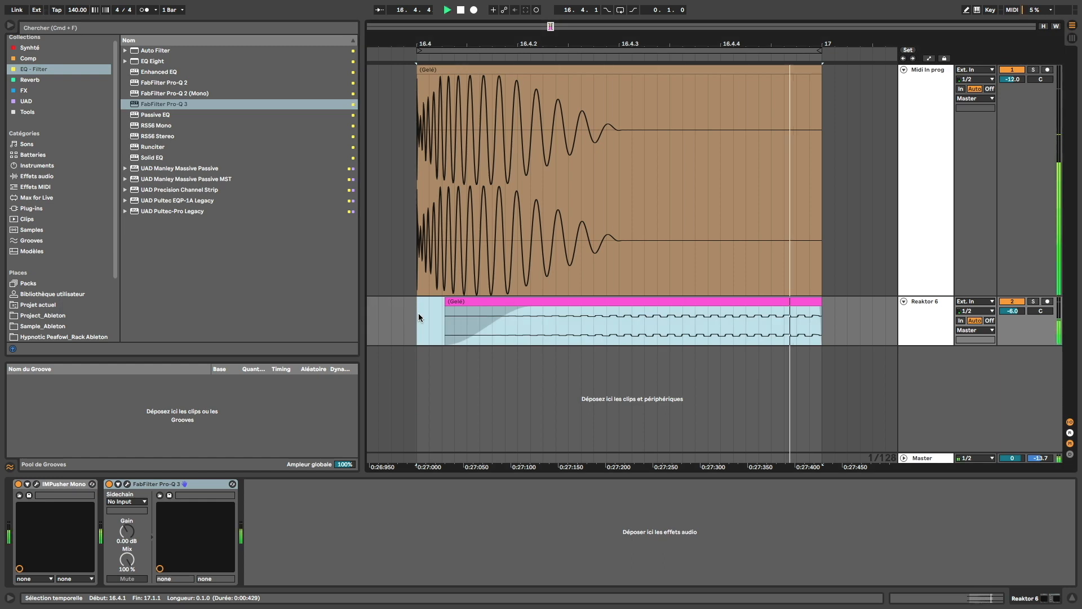
# - Open Pro-Q 3 on the Reaktor 6 track, solo the track and add a bell band at about 70 Hz with -0.29 dB gain
pyautogui.click(127, 483)
pyautogui.click(919, 304)
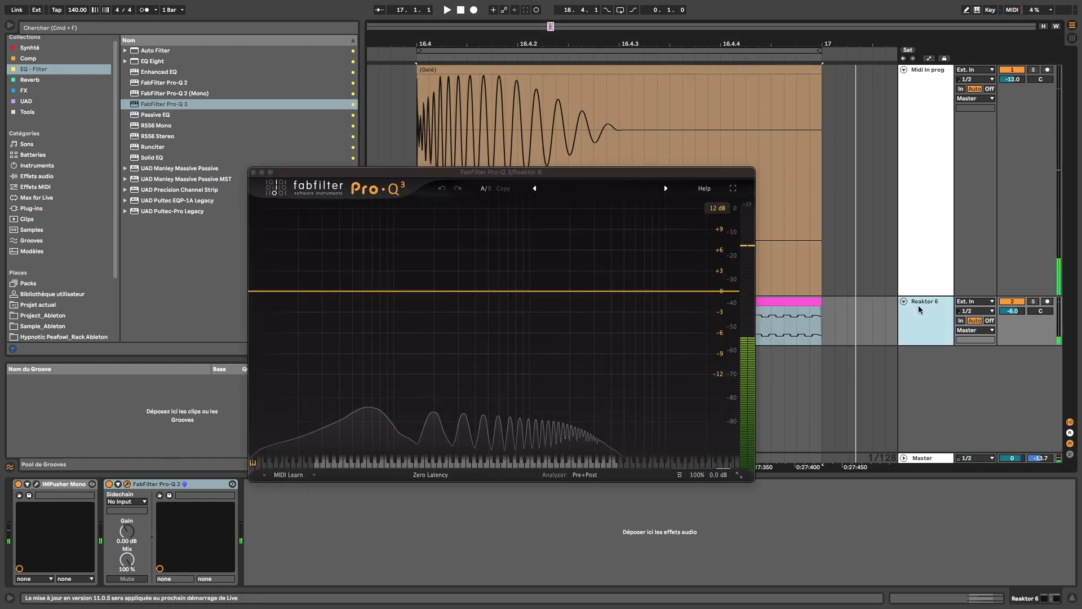
pyautogui.moveTo(372, 292)
pyautogui.mouseDown()
pyautogui.moveTo(358, 305)
pyautogui.moveTo(372, 293)
pyautogui.mouseUp()
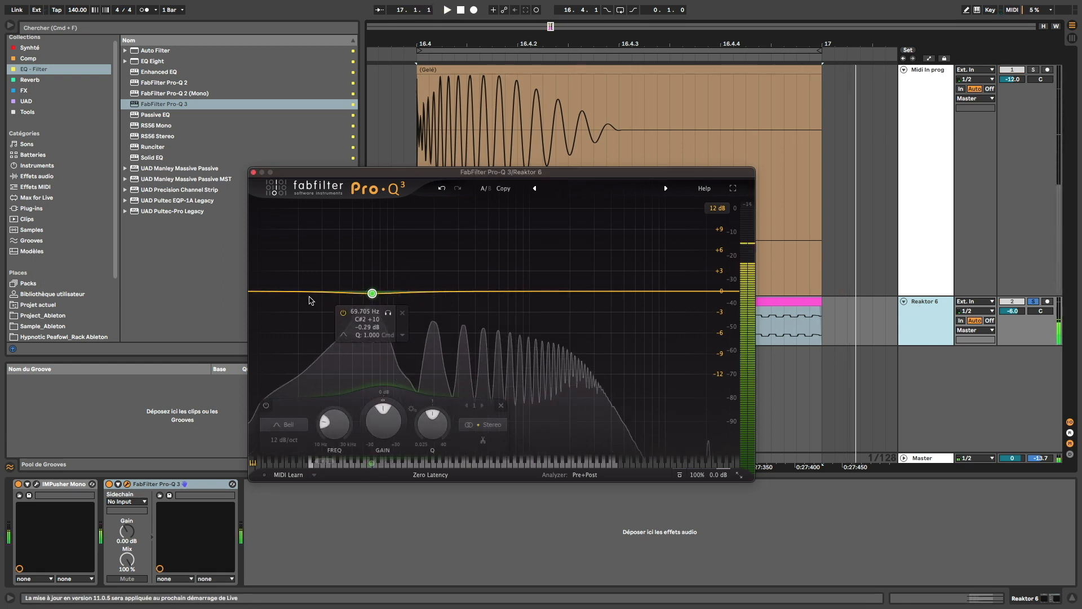
# - Add a low shelf band at about 25 Hz in Pro-Q 3 and lower its gain to about -4.74 dB during playback
pyautogui.click(309, 292)
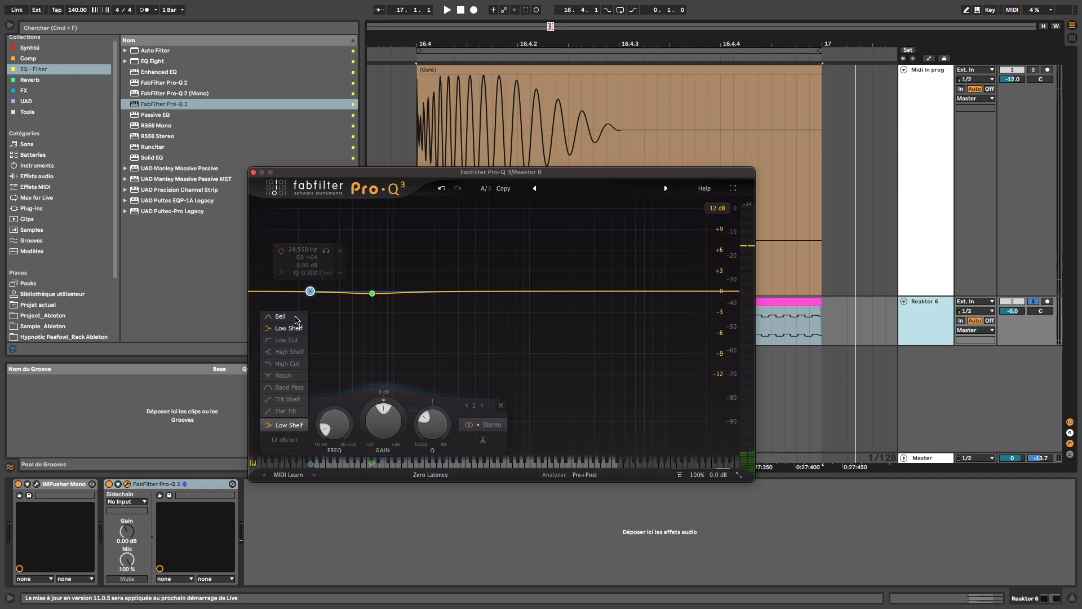
pyautogui.click(288, 328)
pyautogui.press('space')
pyautogui.scroll(-5, 379, 421)
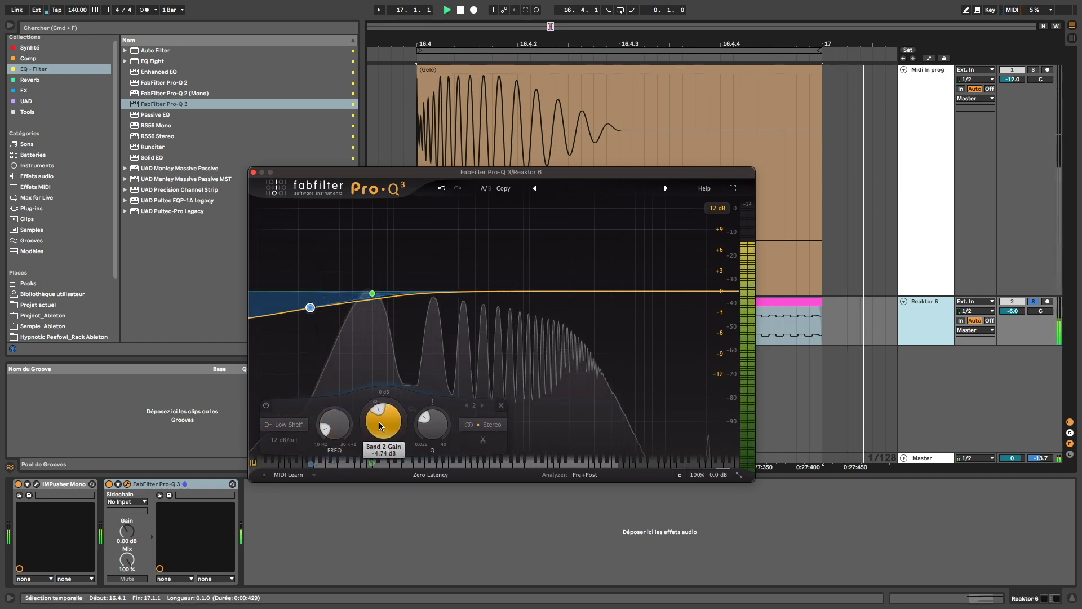
# - Adjust the Pro-Q 3 low shelf to about 36 Hz, -29 dB gain and a Q of 1.382
pyautogui.scroll(-2, 379, 422)
pyautogui.scroll(3, 422, 427)
pyautogui.scroll(5, 422, 428)
pyautogui.moveTo(300, 334)
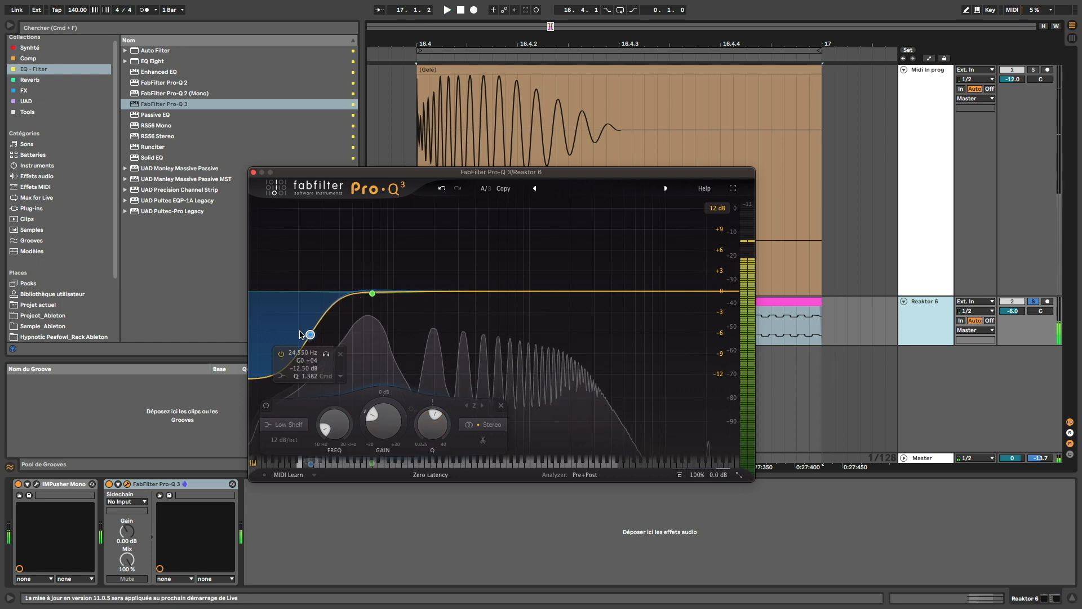
pyautogui.moveTo(310, 335); pyautogui.dragTo(333, 333)
pyautogui.scroll(-3, 376, 436)
# - Play the soloed bass several times through the steep low shelf and close the Pro-Q 3 window
pyautogui.press('space')
pyautogui.press('space')
pyautogui.press('space')
pyautogui.press('space')
pyautogui.press('space')
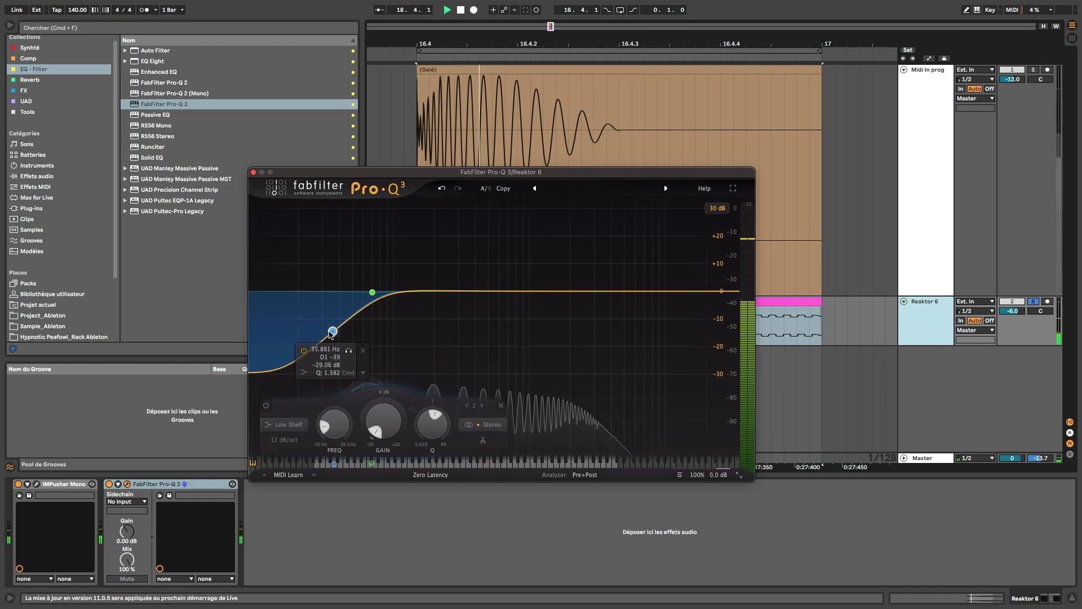
pyautogui.press('space')
pyautogui.click(253, 173)
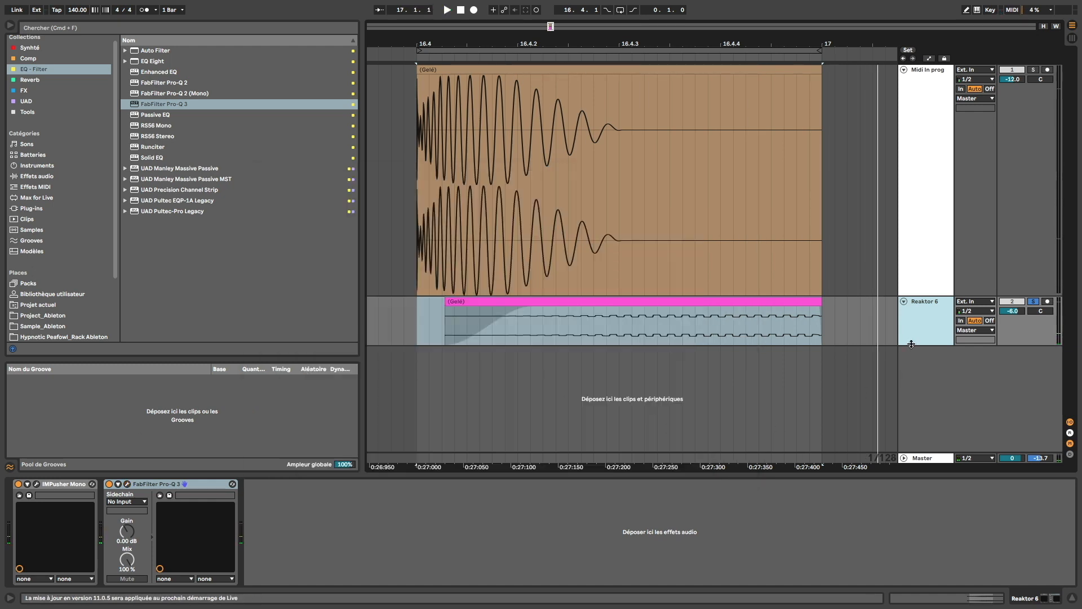
# - Freeze and flatten the Reaktor 6 track to render the EQ into the bass audio
pyautogui.rightClick(919, 327)
pyautogui.click(941, 392)
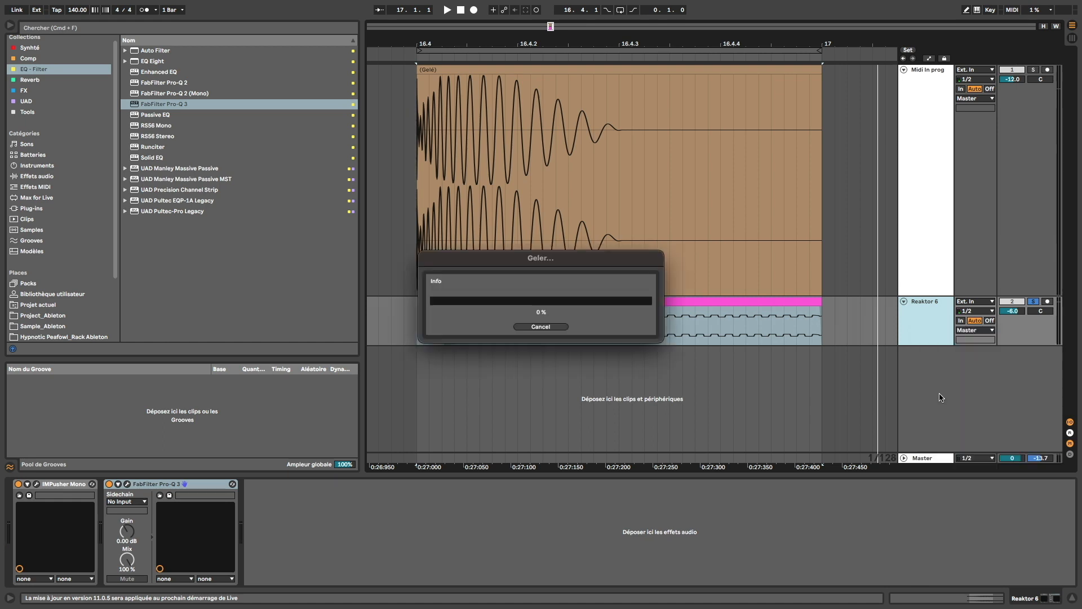
pyautogui.rightClick(925, 323)
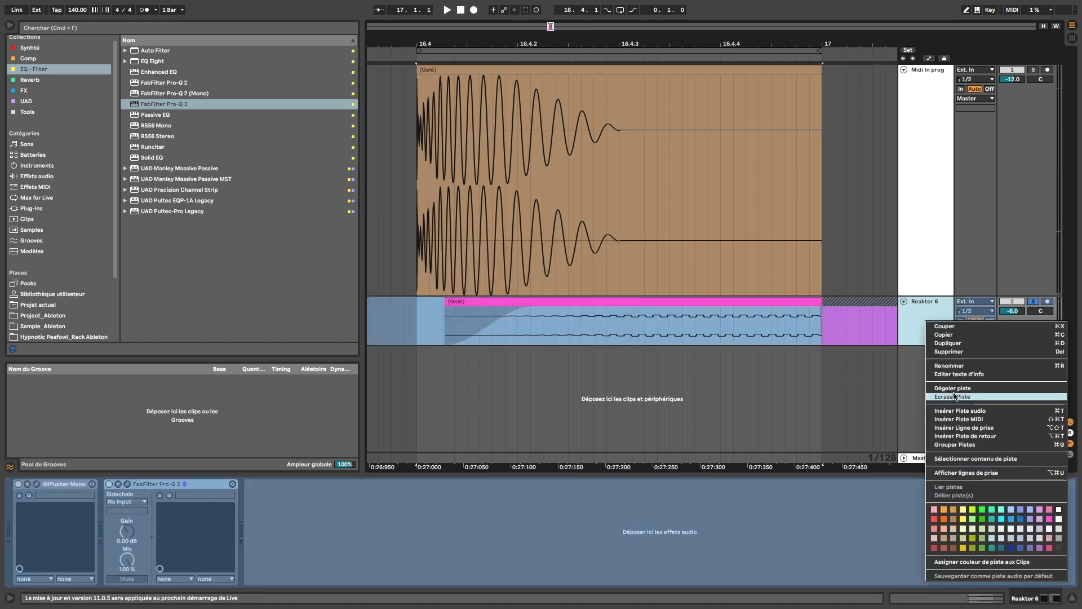
pyautogui.click(954, 398)
# - Select the bass track's frozen tail clip at 17.1.1, play it several times and examine its waveform at the clip boundary
pyautogui.moveTo(846, 338); pyautogui.dragTo(678, 314)
pyautogui.scroll(-4, 679, 313)
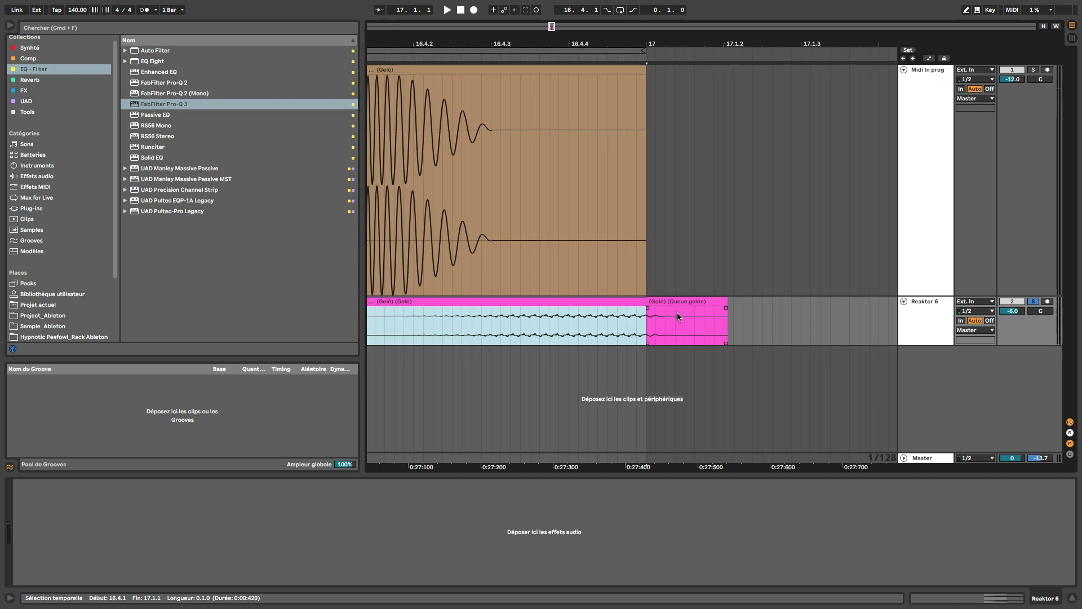
pyautogui.click(653, 317)
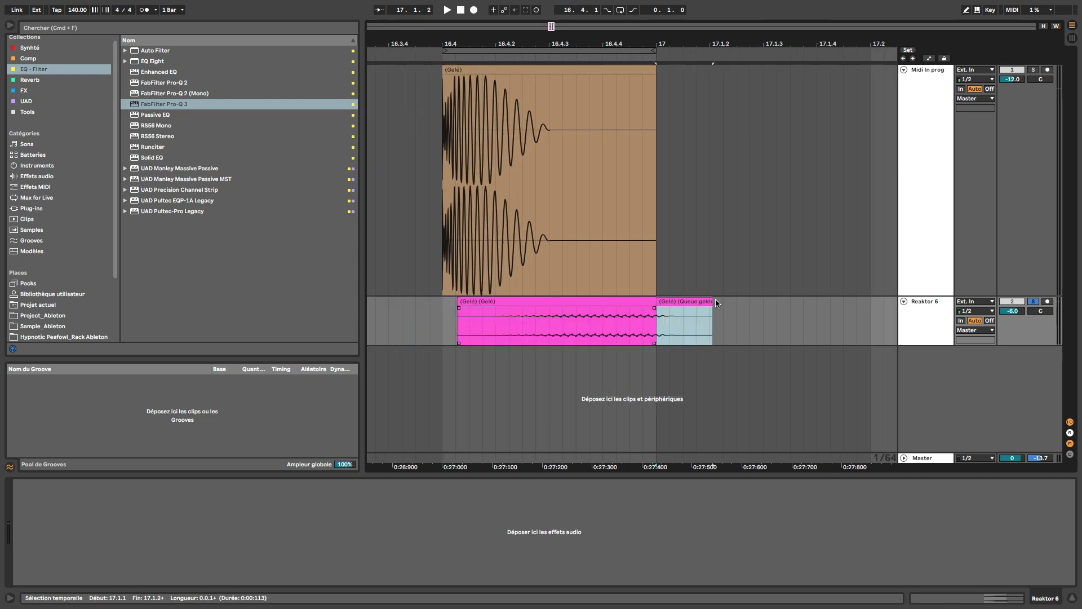
pyautogui.press('space')
pyautogui.press('space')
pyautogui.press('space')
pyautogui.press('space')
pyautogui.press('space')
pyautogui.scroll(8, 658, 315)
pyautogui.scroll(-2, 657, 315)
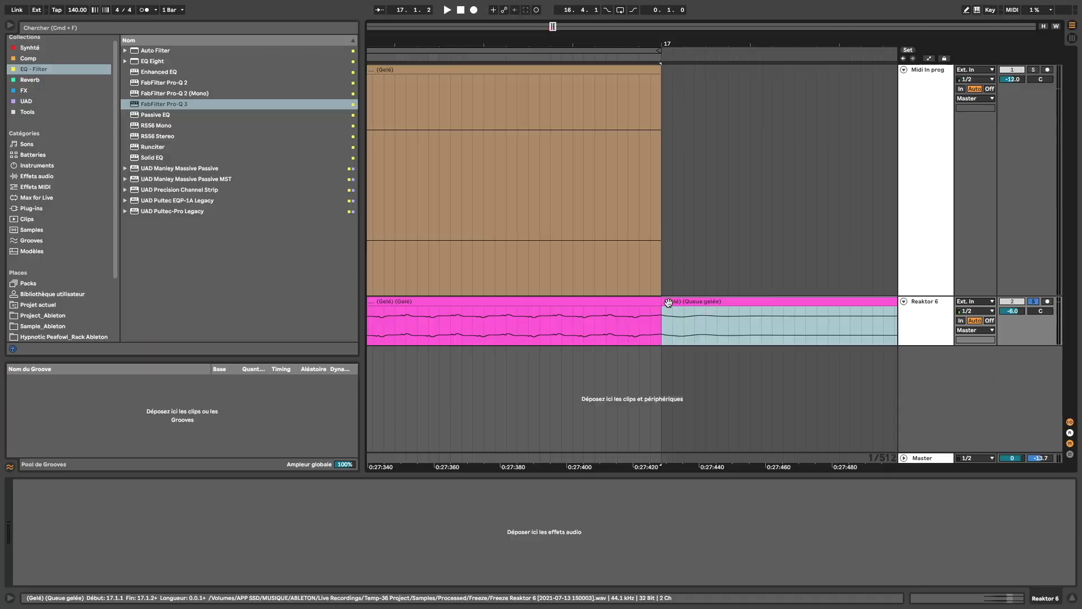
pyautogui.scroll(-5, 669, 303)
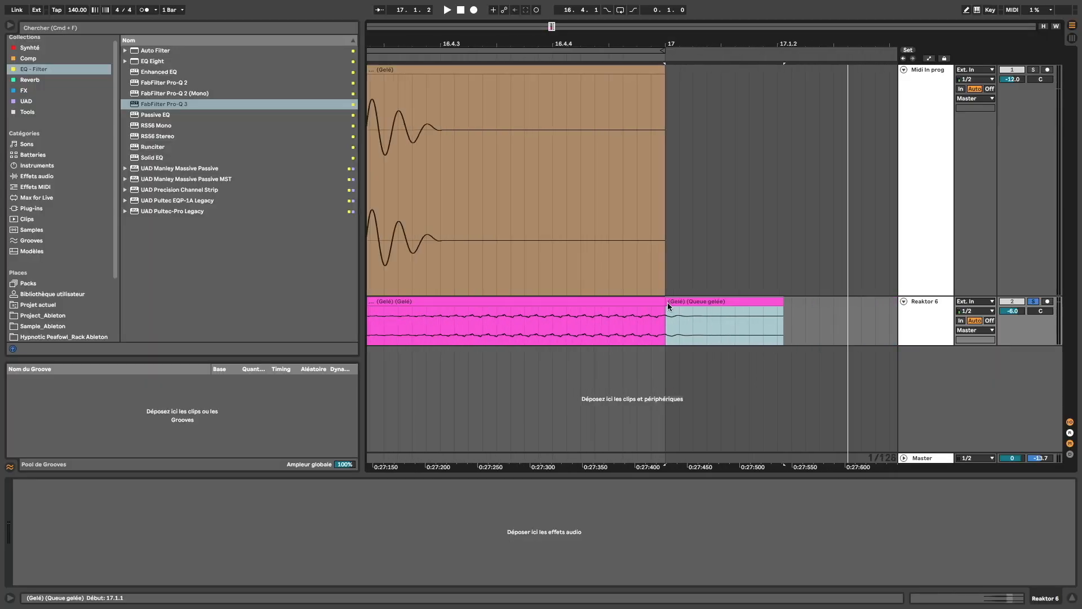
# - Undo the bass track's flatten and freeze to compare the end of the original clip, and redo them
pyautogui.press('super+z')
pyautogui.press('super+z')
pyautogui.scroll(-4, 668, 305)
pyautogui.scroll(4, 655, 321)
pyautogui.click(656, 322)
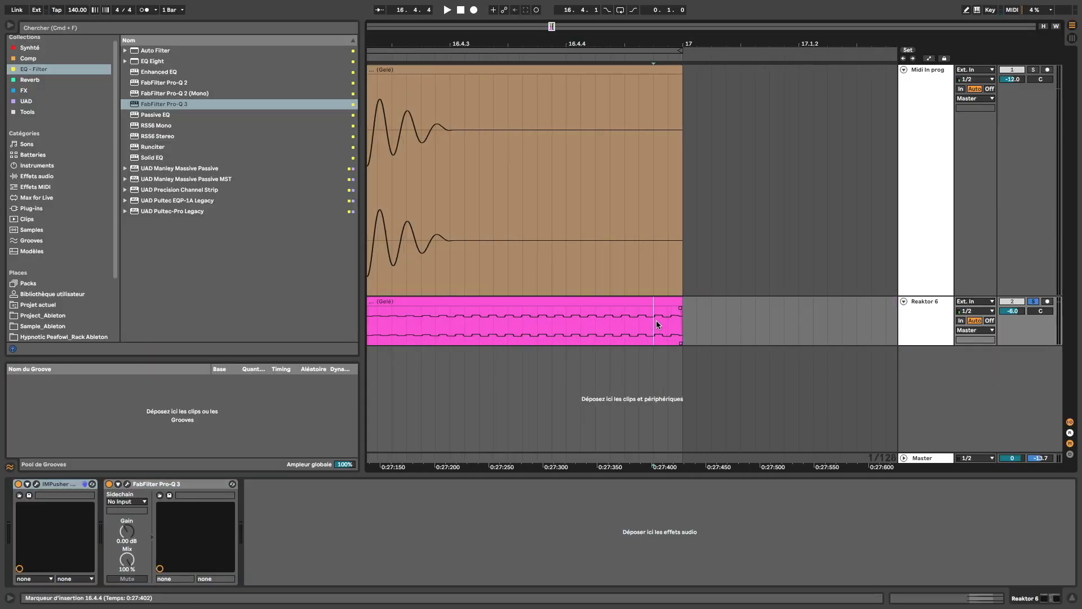
pyautogui.press('super+shift+z')
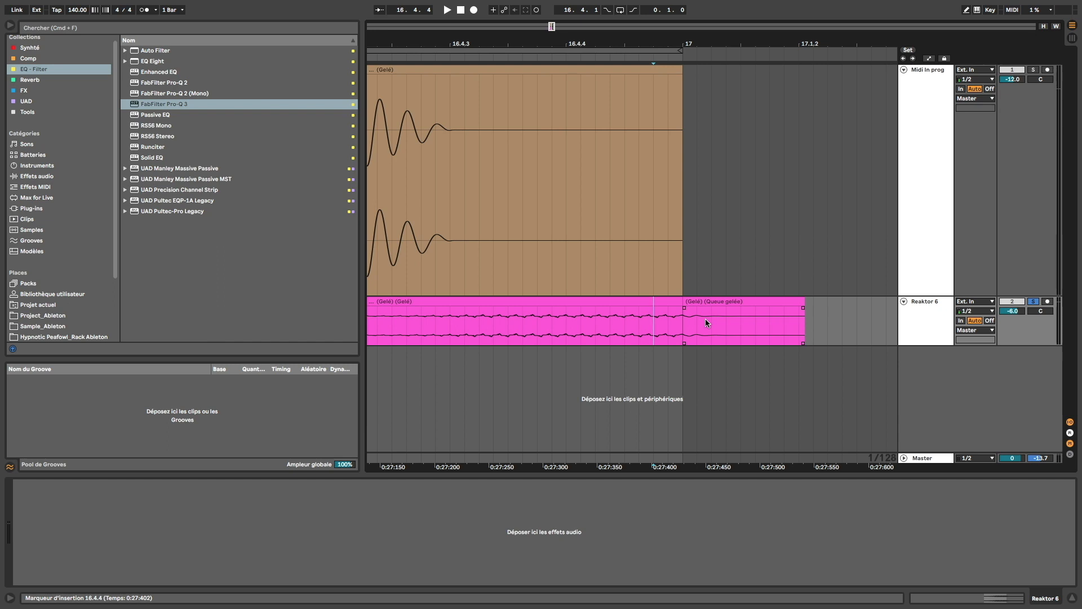
# - Duplicate the kick clip so the copy starts at 17.1.1, above the bass tail
pyautogui.scroll(-6, 601, 229)
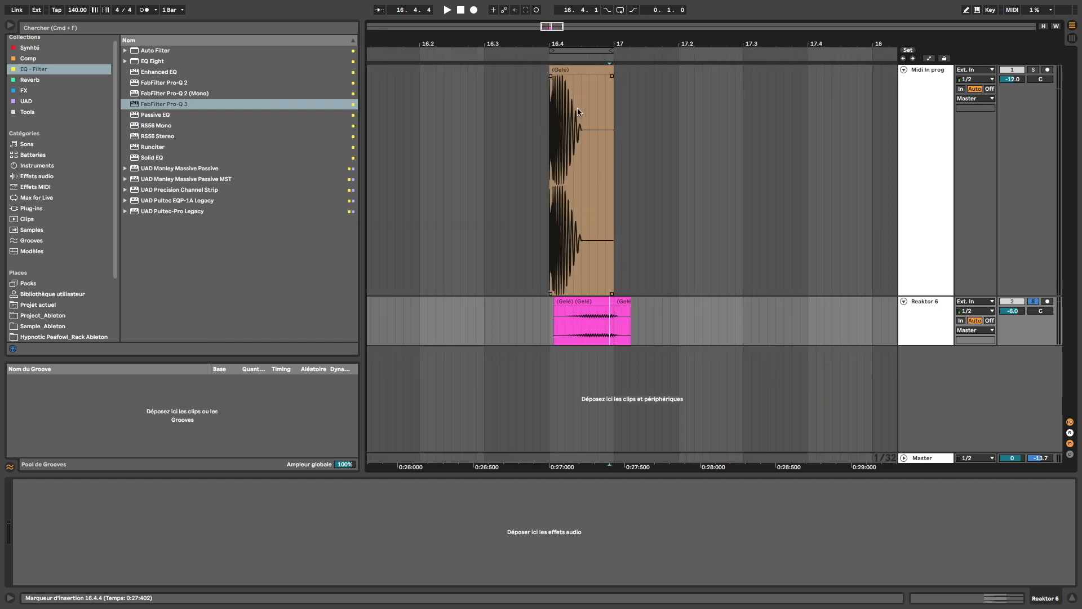
pyautogui.press('super+d')
pyautogui.scroll(5, 587, 84)
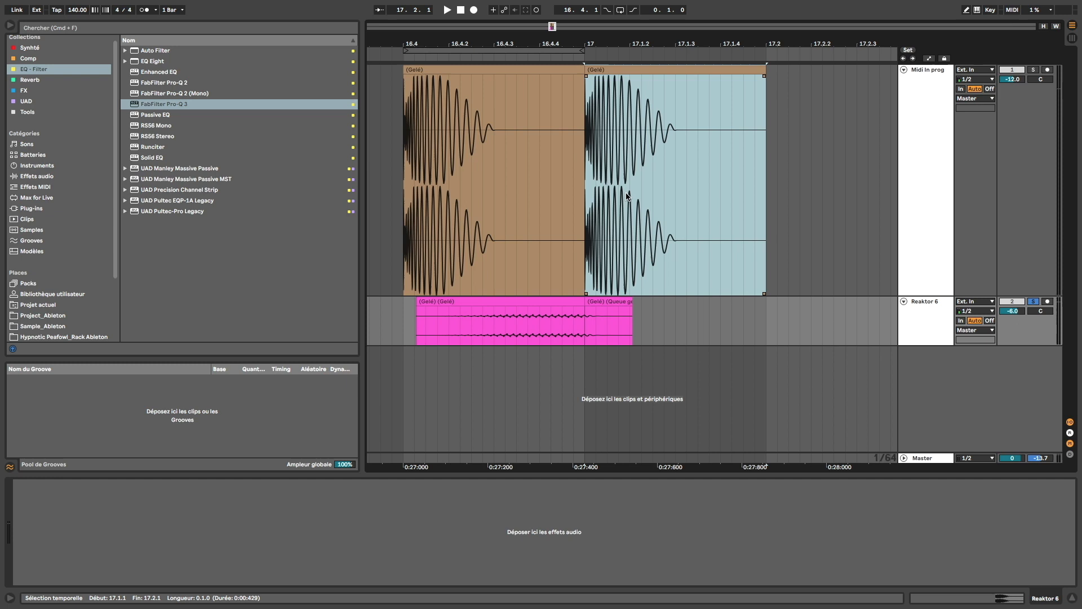
# - Loop playback of the second kick and bass tail from 17.1.1 to 17.2.1, toggling the Reaktor 6 track to compare with and without the tail
pyautogui.click(592, 317)
pyautogui.moveTo(674, 317); pyautogui.dragTo(792, 326)
pyautogui.press('space')
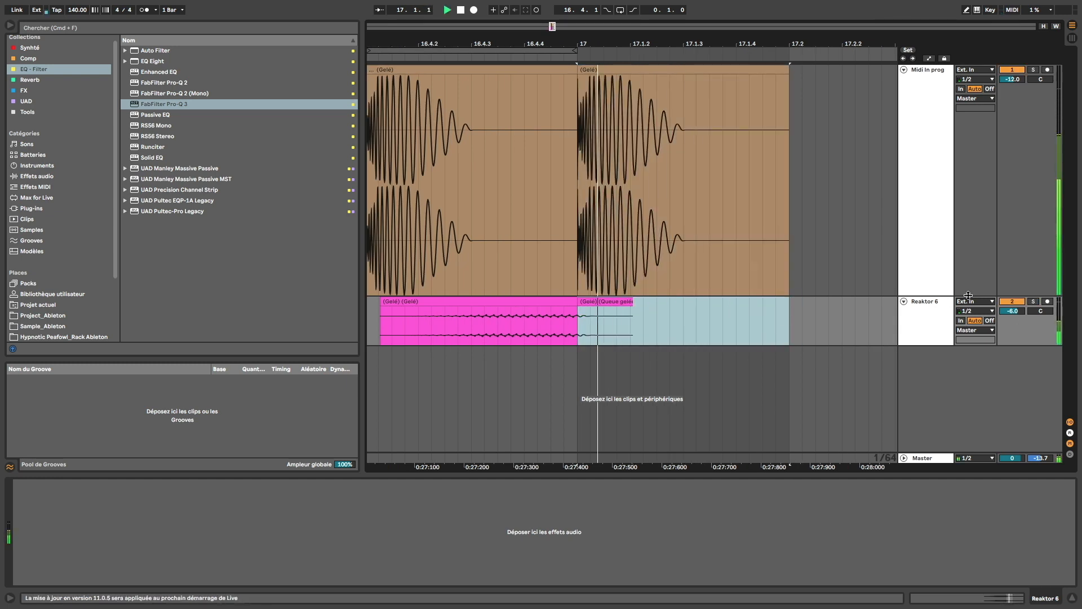
pyautogui.click(1007, 302)
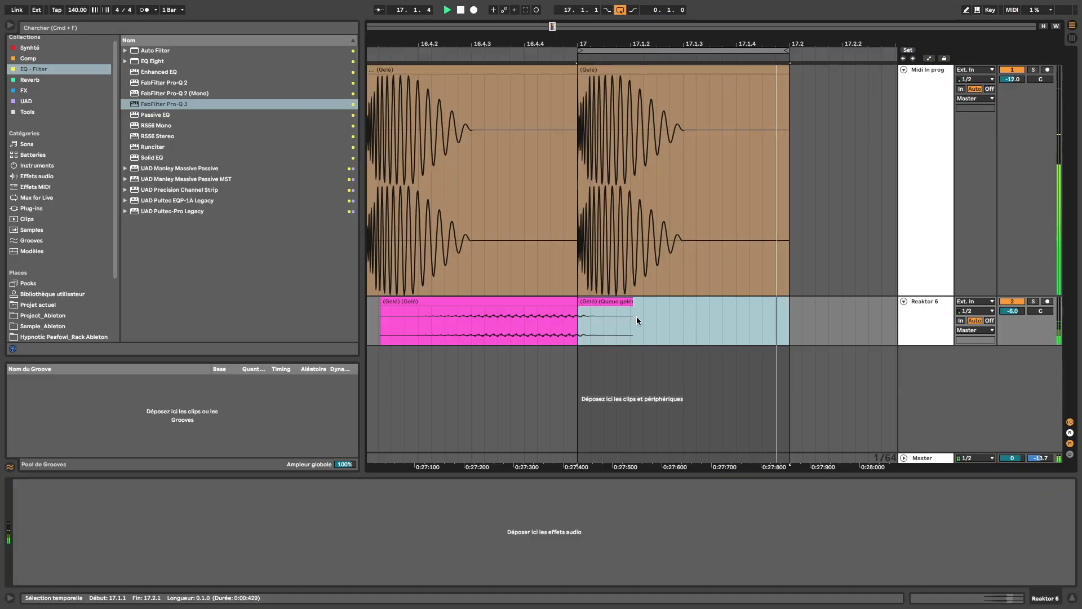
pyautogui.click(1015, 302)
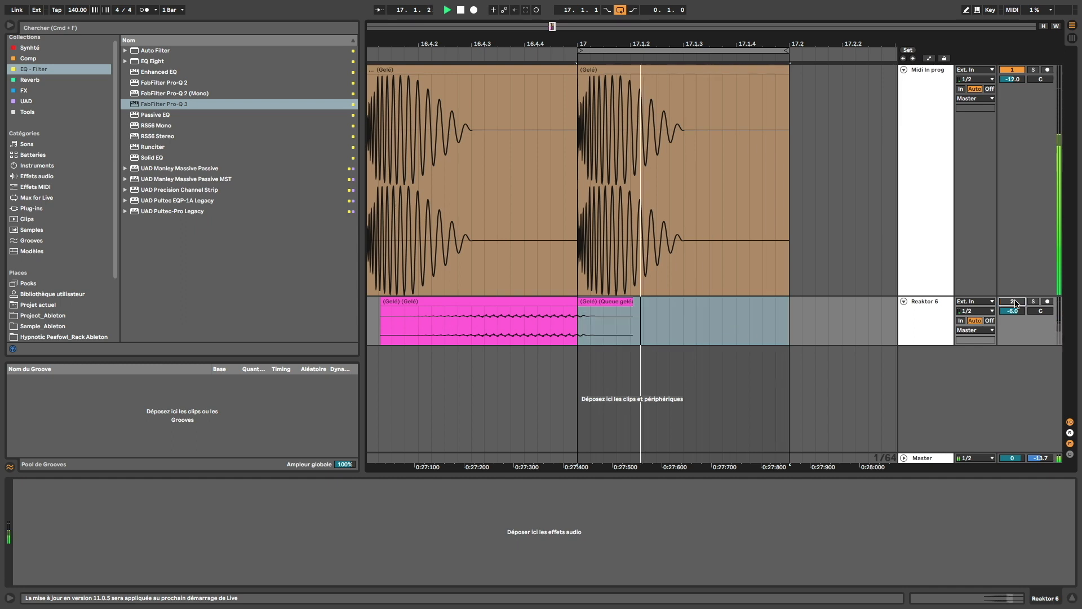